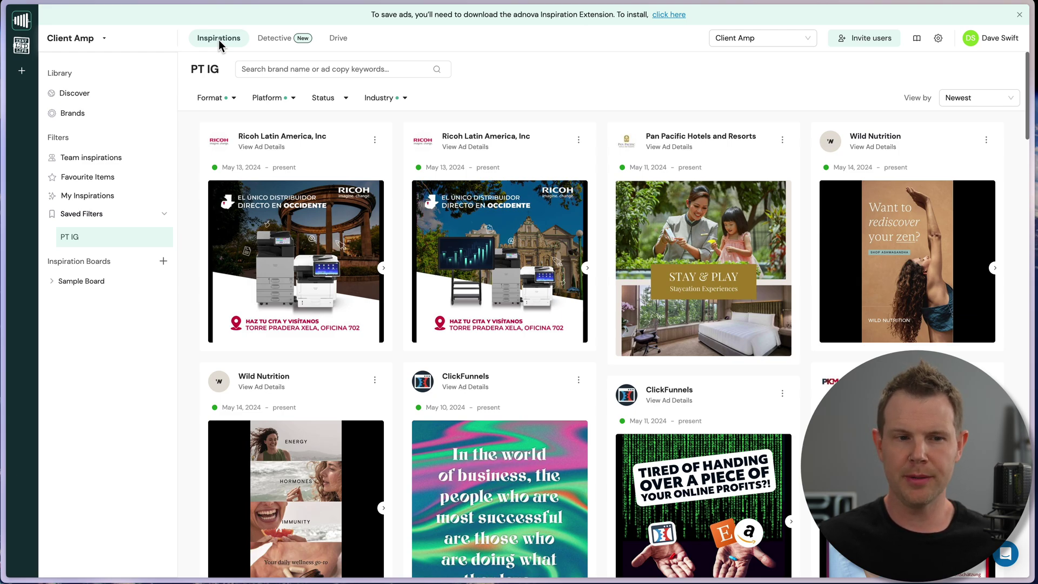
# - Look over the Detective page and the Drive board, then switch to the That LTD Life workspace
pyautogui.click(254, 40)
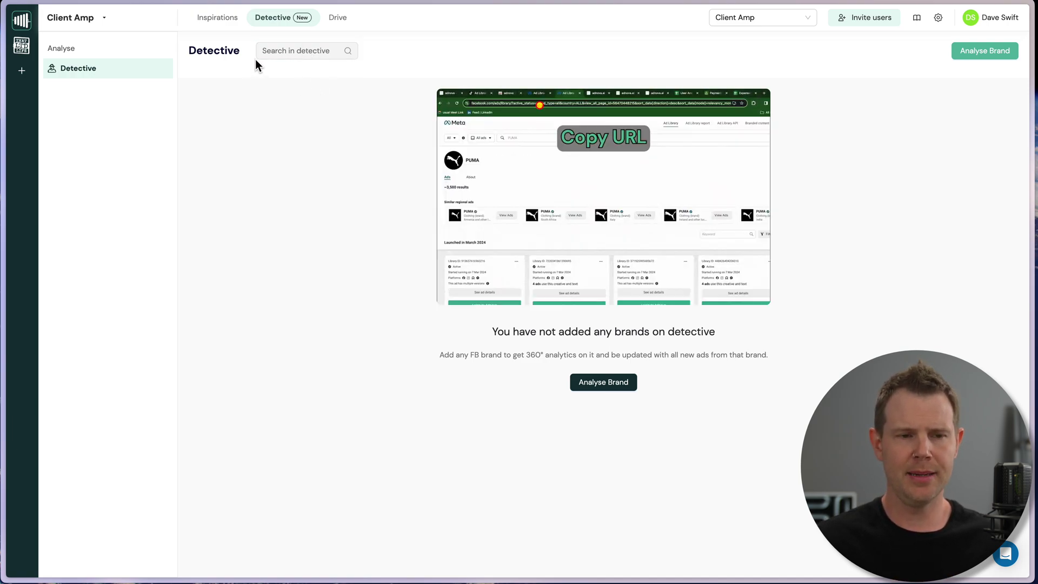
pyautogui.click(339, 17)
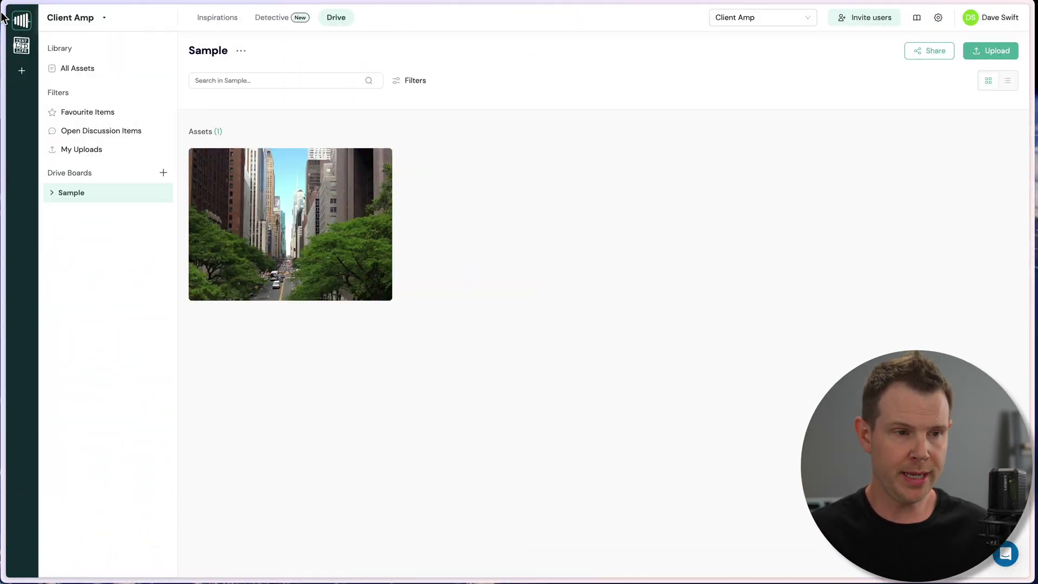
pyautogui.click(21, 47)
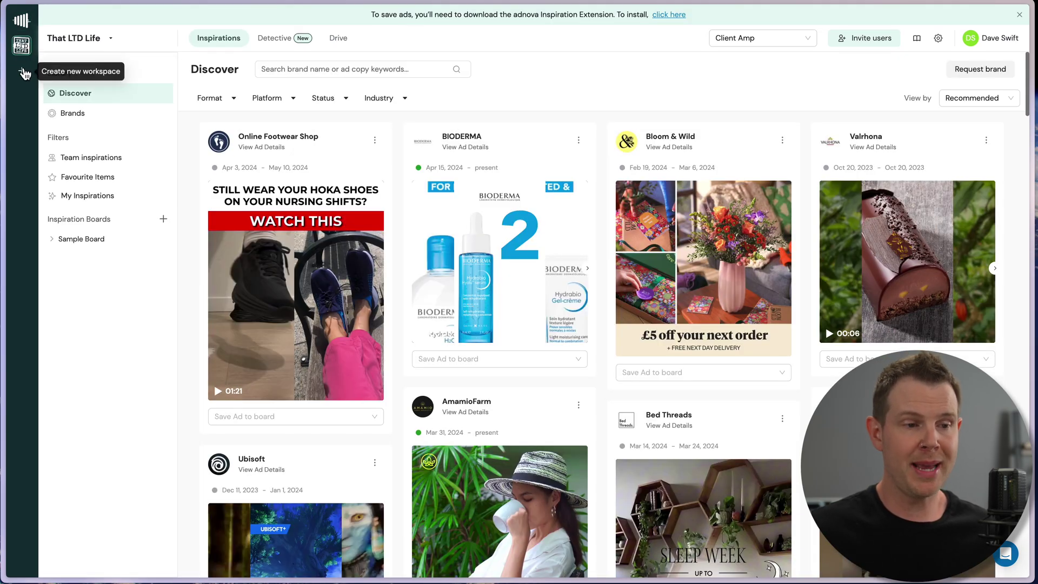
# - Preview the Create Workspace page, then open the That LTD Life workspace settings
pyautogui.click(21, 77)
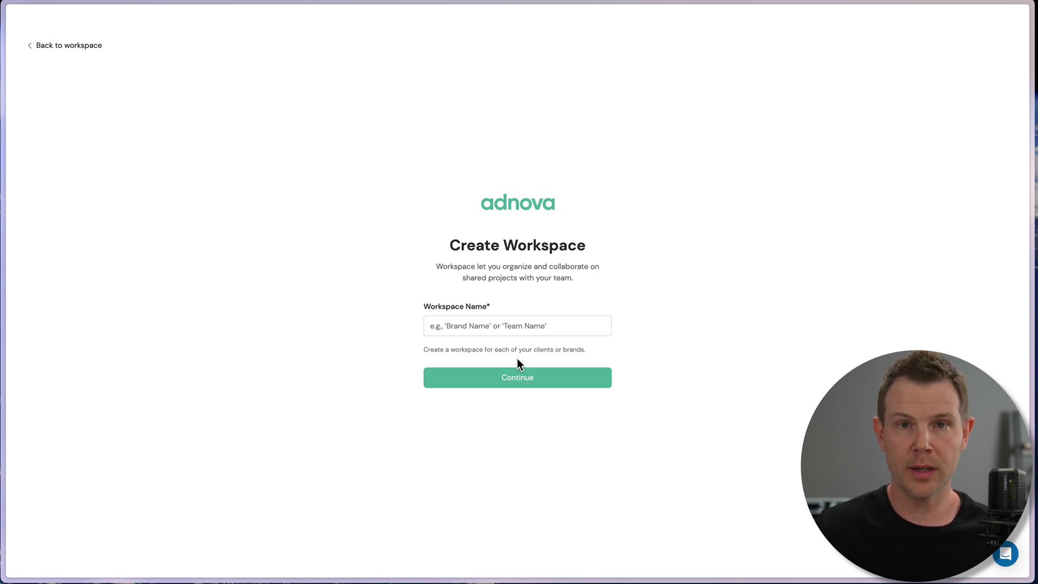
pyautogui.click(107, 39)
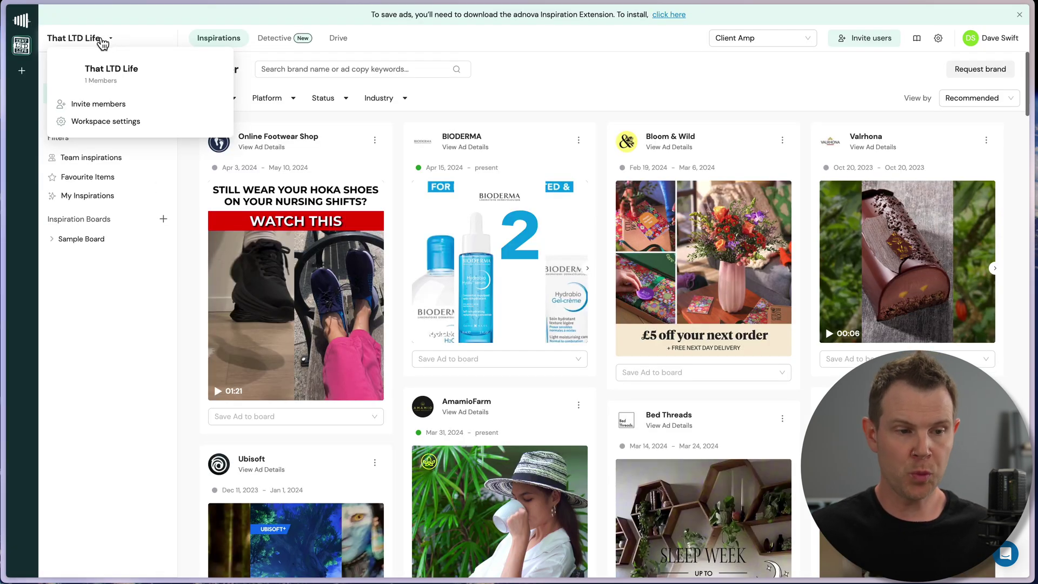
pyautogui.click(127, 124)
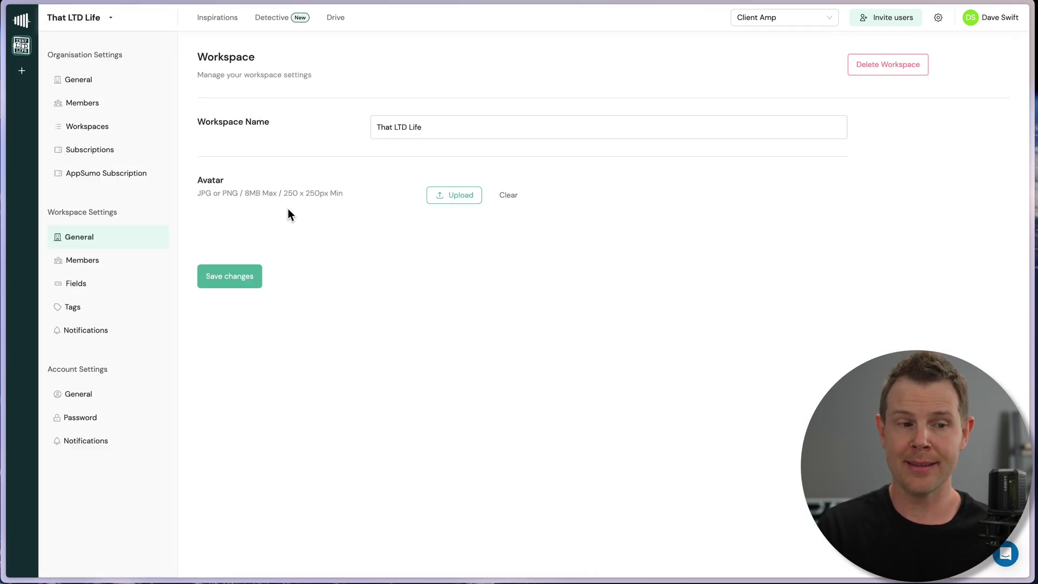
# - Review the Members, Fields, Tags and Notifications sections of the workspace settings
pyautogui.click(105, 260)
pyautogui.click(83, 288)
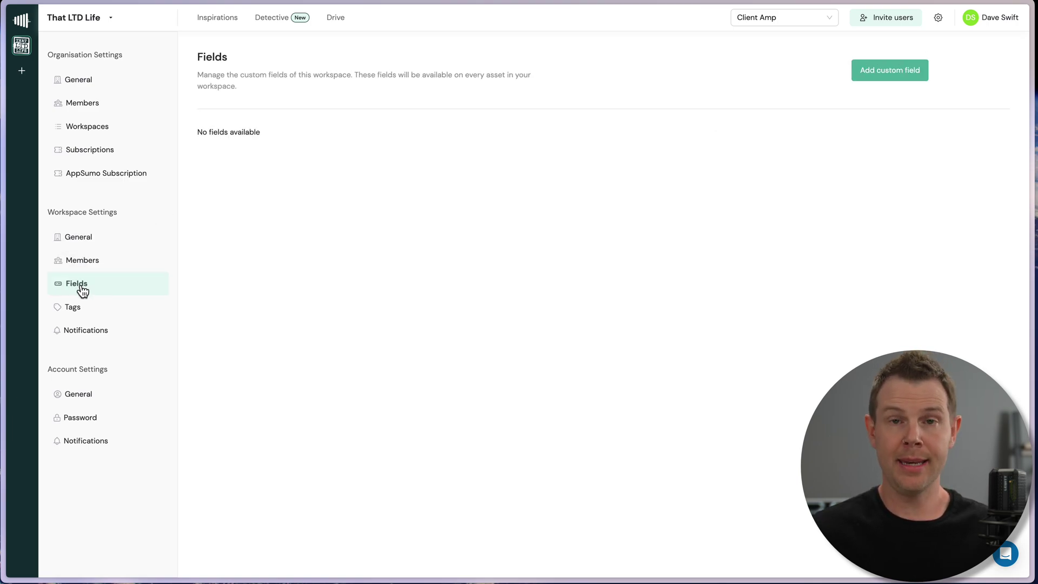
pyautogui.click(86, 310)
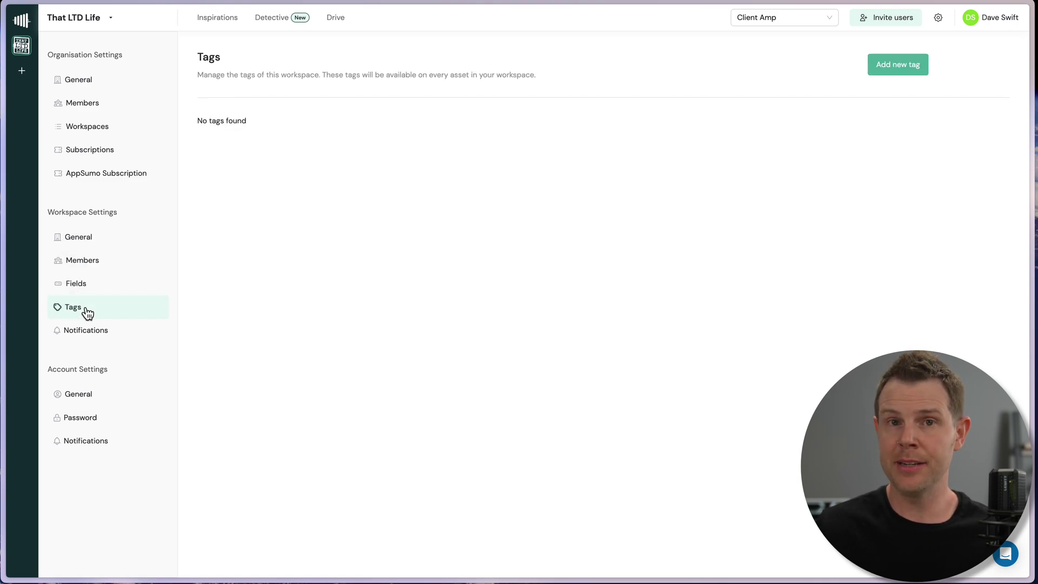
pyautogui.click(90, 332)
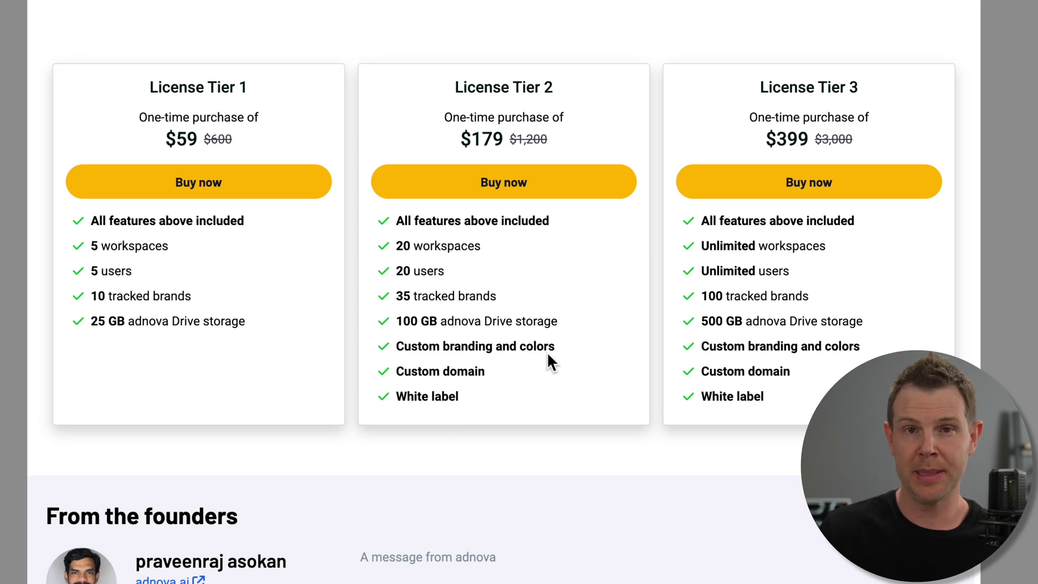
pyautogui.press('super+shift+4')
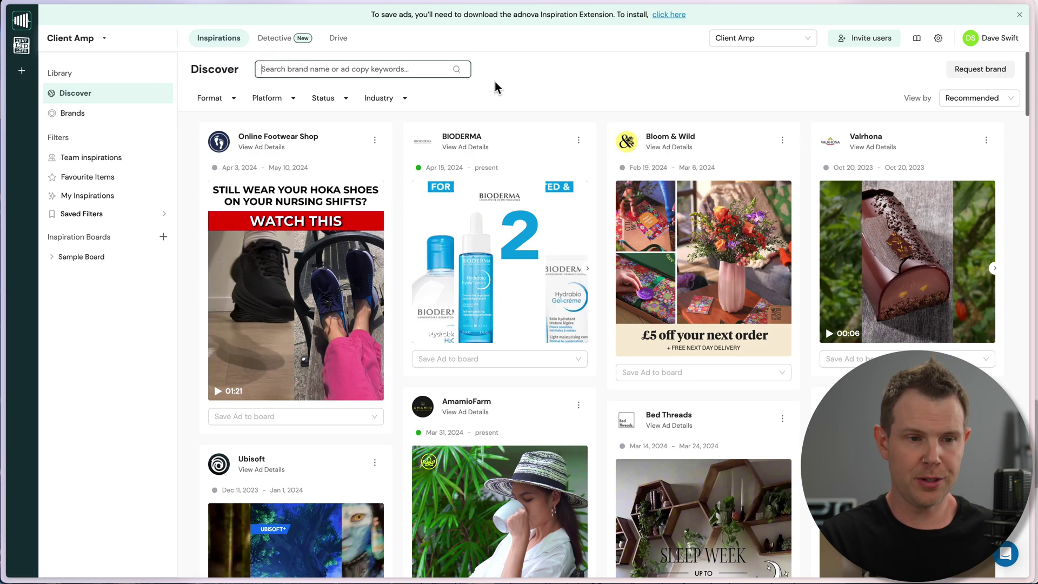
# - Search Discover for ads whose copy contains 'plumber' and scroll through the matching ads
pyautogui.write('plumber')
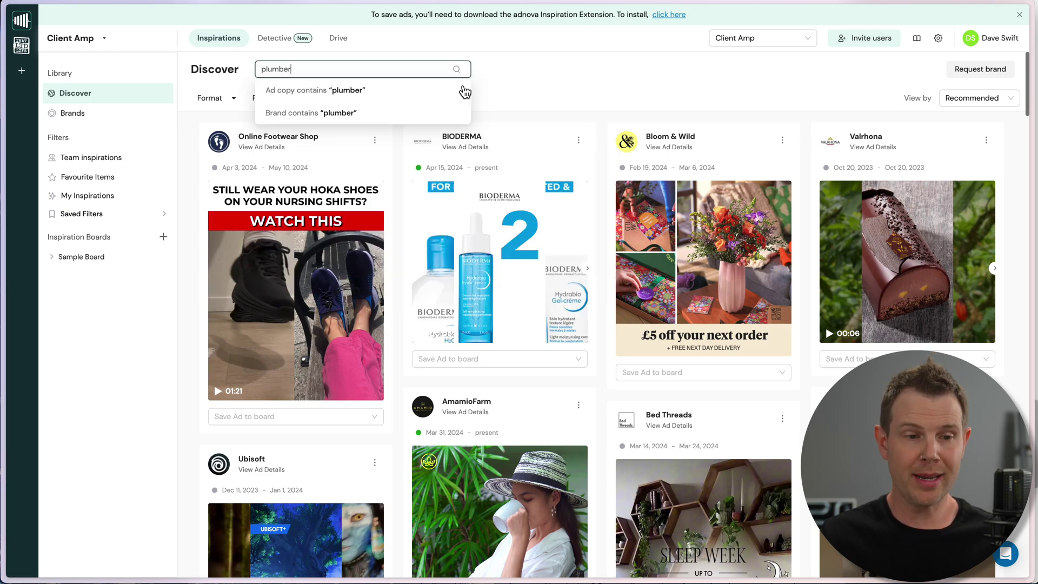
pyautogui.click(410, 89)
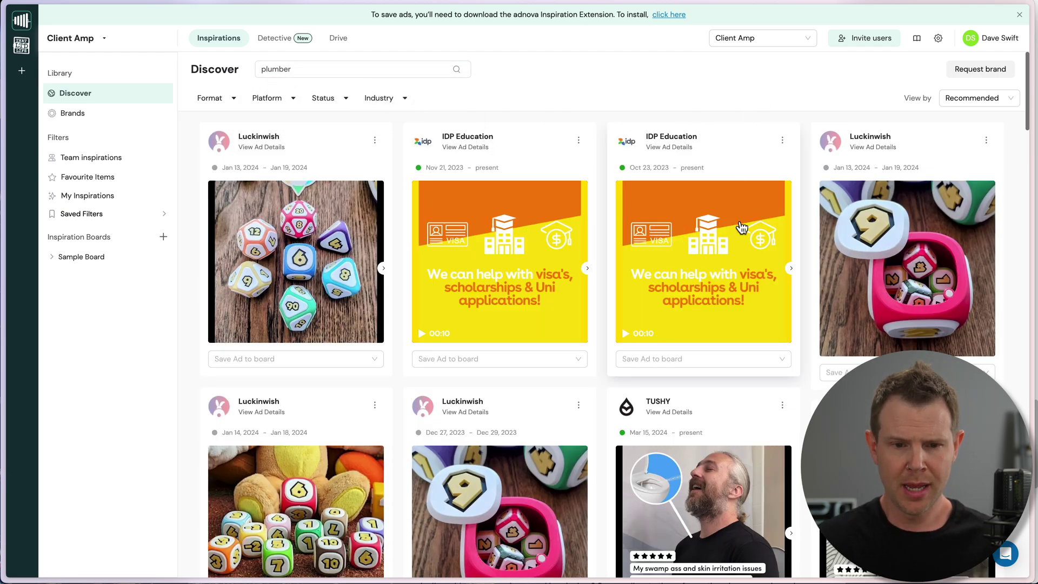
pyautogui.scroll(-7, 743, 251)
pyautogui.scroll(-8, 744, 254)
pyautogui.scroll(-5, 746, 251)
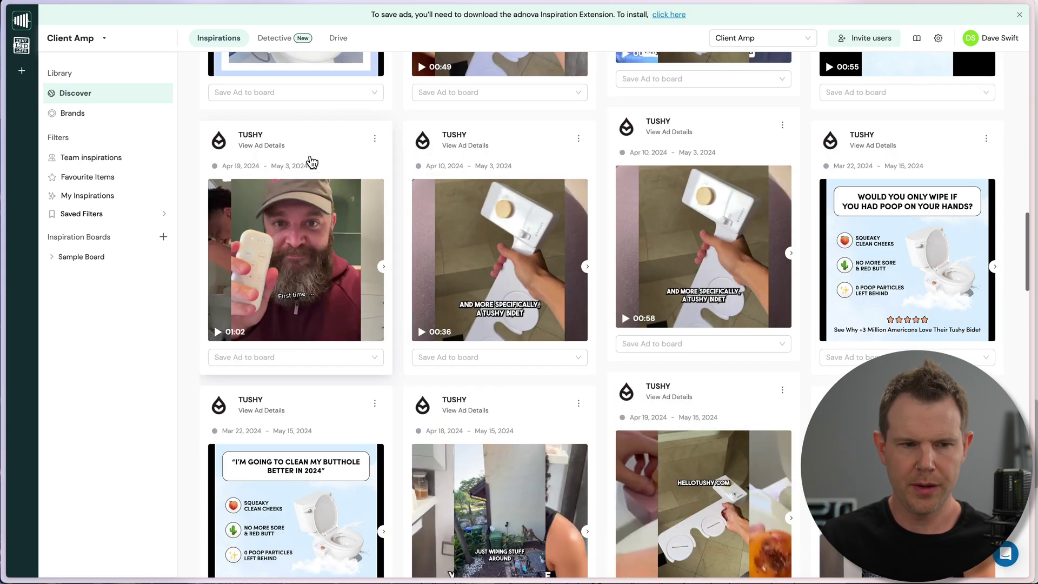
pyautogui.scroll(-8, 650, 285)
pyautogui.scroll(-9, 655, 277)
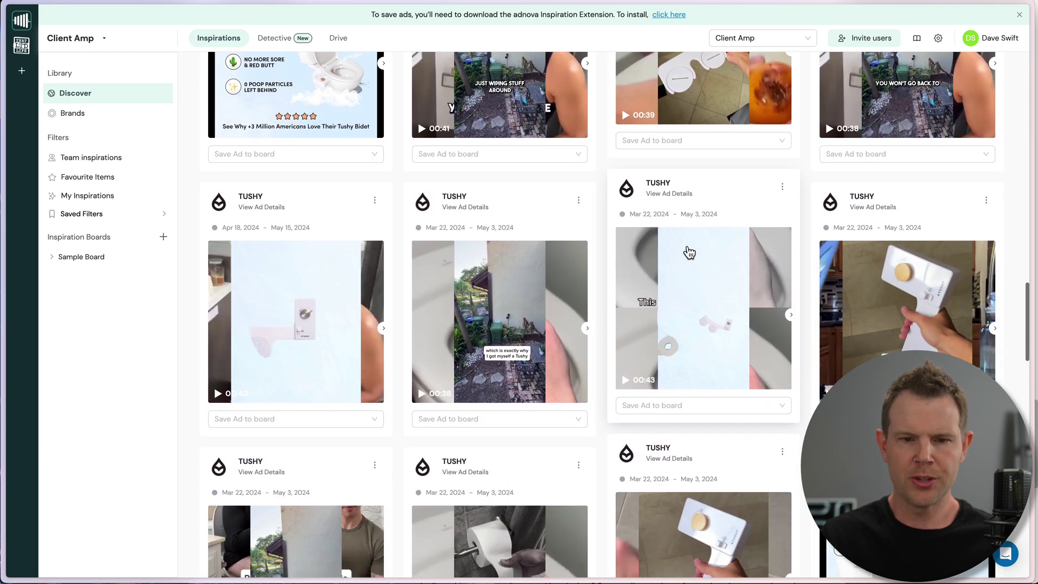
pyautogui.scroll(-12, 699, 243)
pyautogui.scroll(-4, 702, 248)
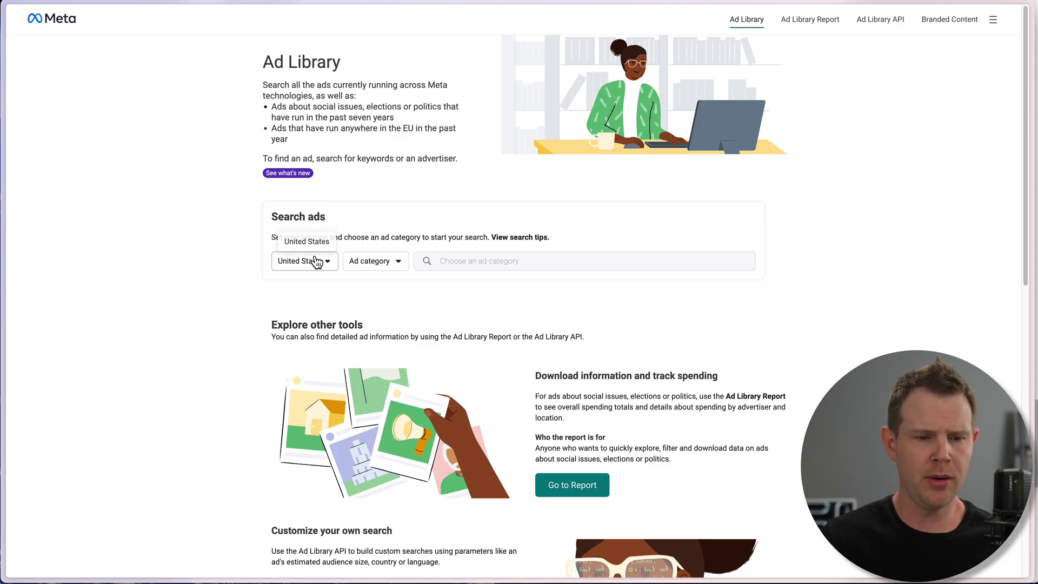
# - Set Ad category to All ads, search the exact phrase "Plumber", and scroll the results
pyautogui.click(357, 267)
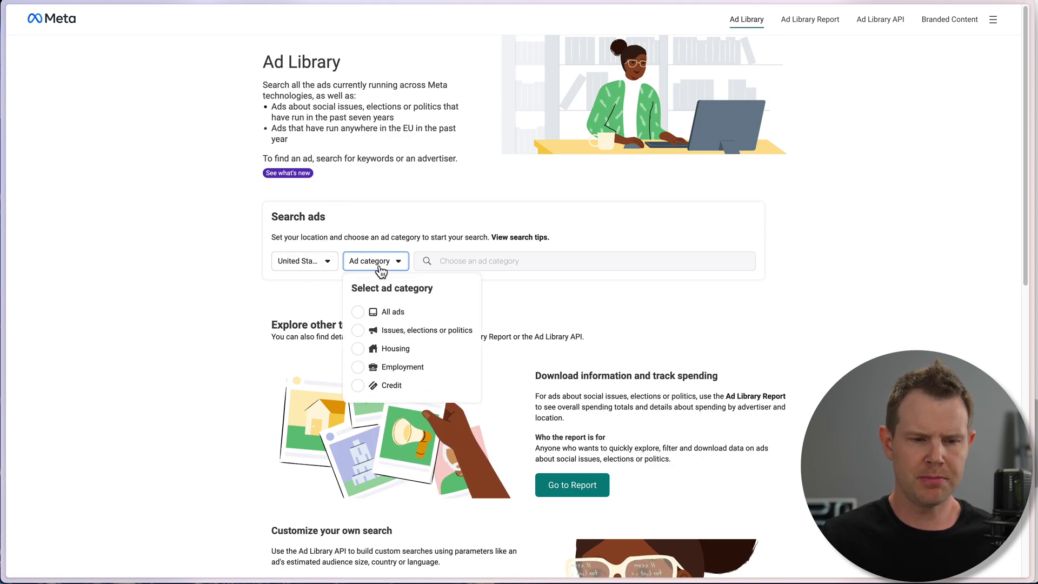
pyautogui.click(361, 313)
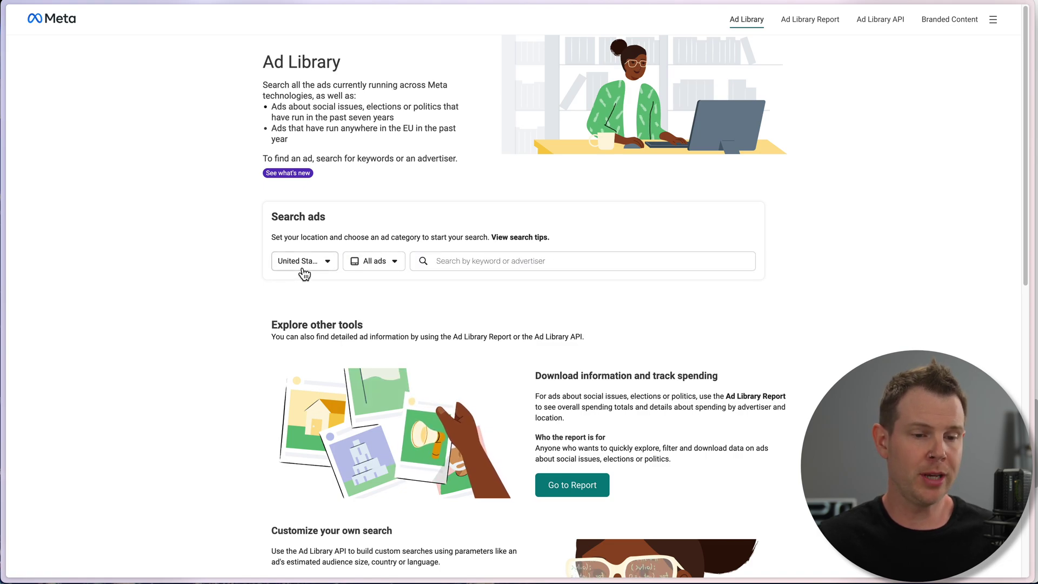
pyautogui.click(480, 262)
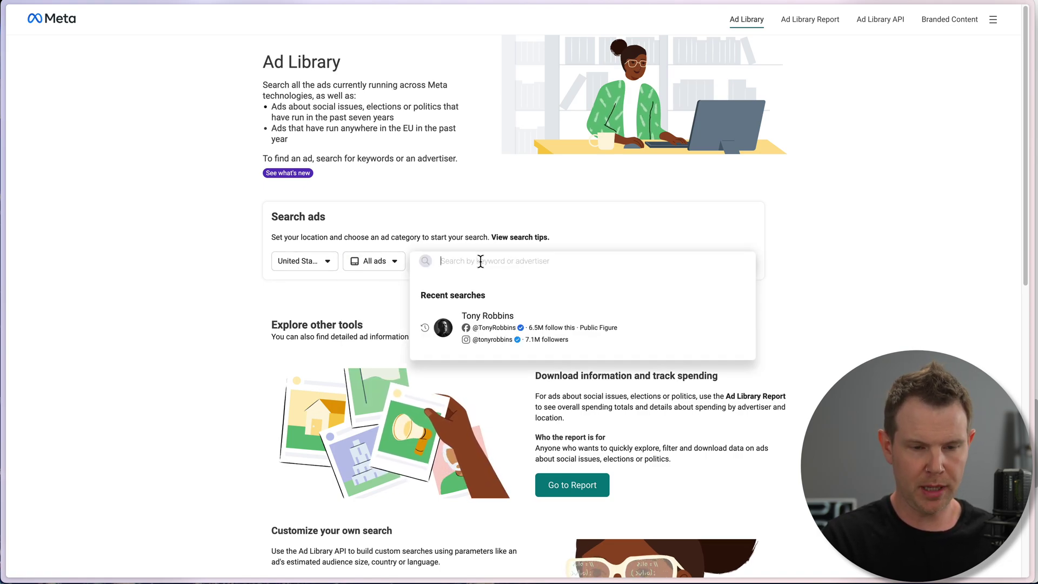
pyautogui.write('"Plumber"')
pyautogui.press('Return')
pyautogui.scroll(-5, 767, 475)
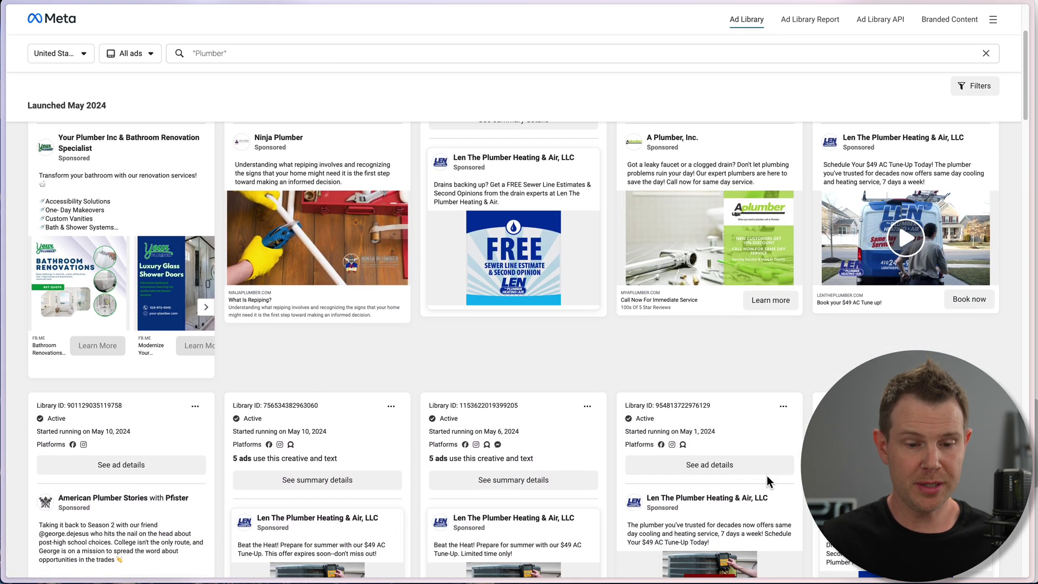
pyautogui.scroll(-5, 767, 475)
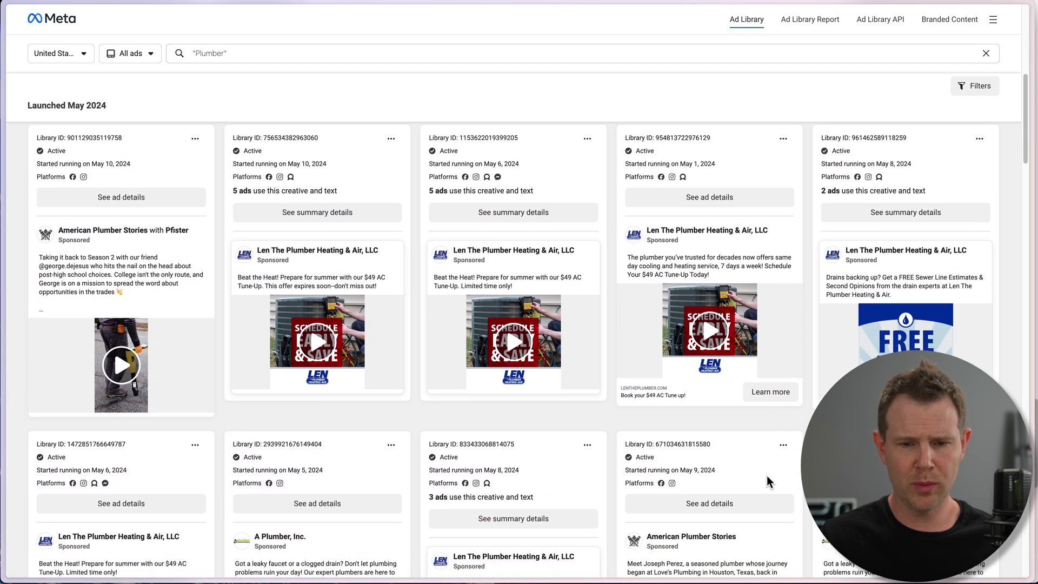
pyautogui.scroll(-10, 767, 476)
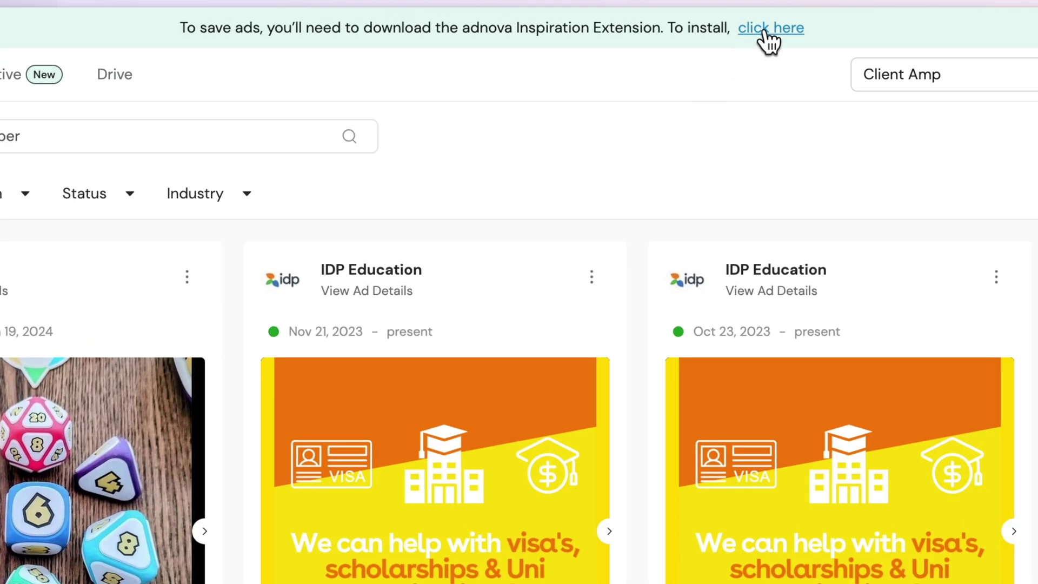
# - Open the Inspiration Extension store page and reload the Ad Library results to get save options
pyautogui.click(764, 31)
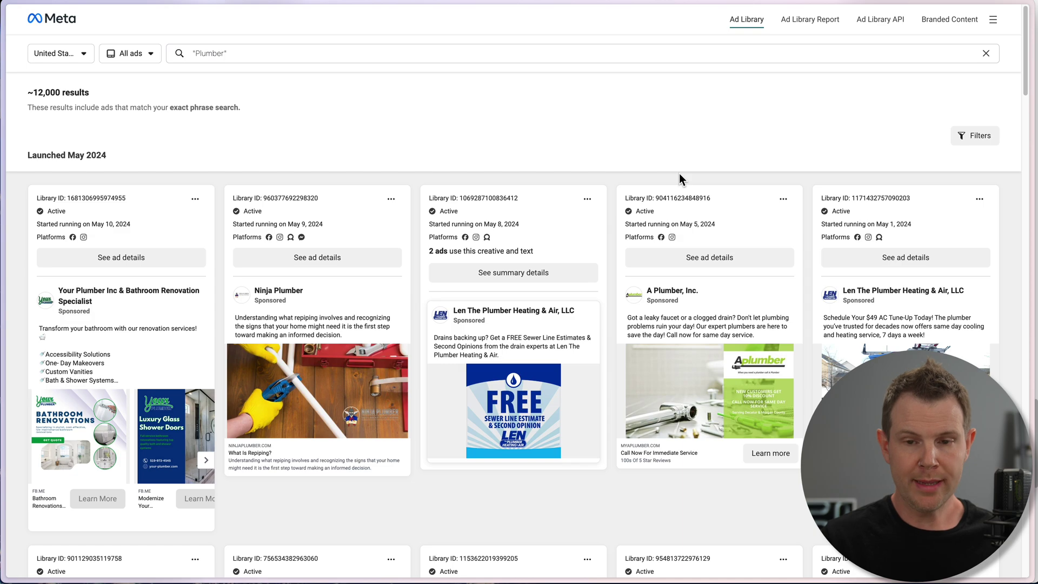
pyautogui.press('super+r')
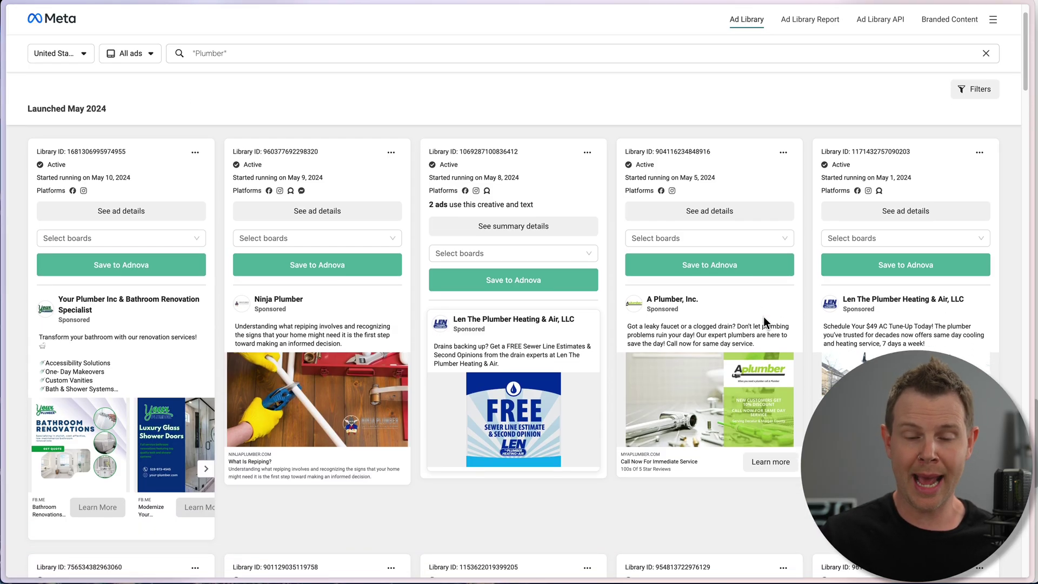
pyautogui.scroll(-5, 763, 317)
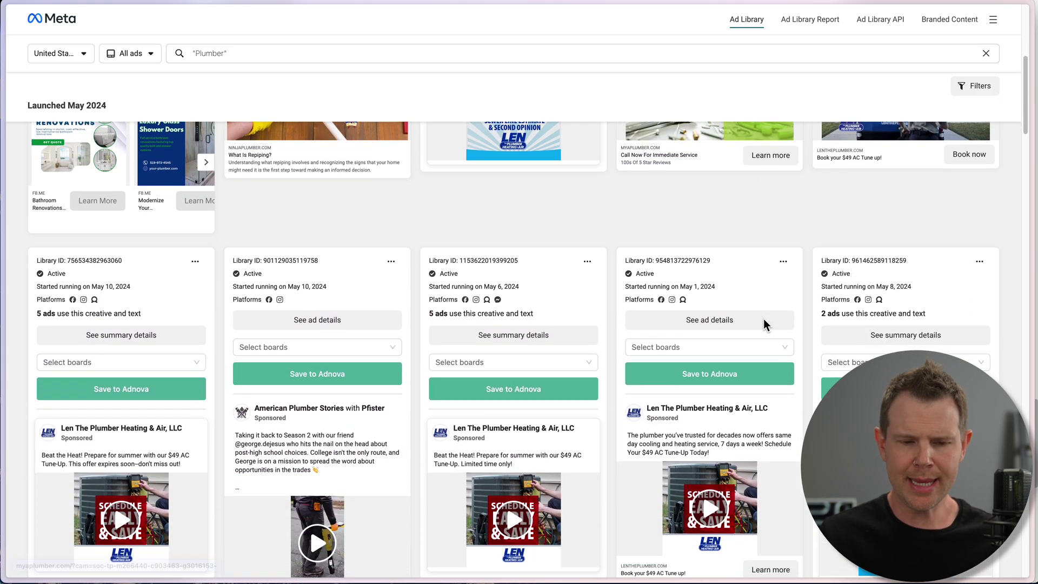
pyautogui.scroll(-3, 765, 324)
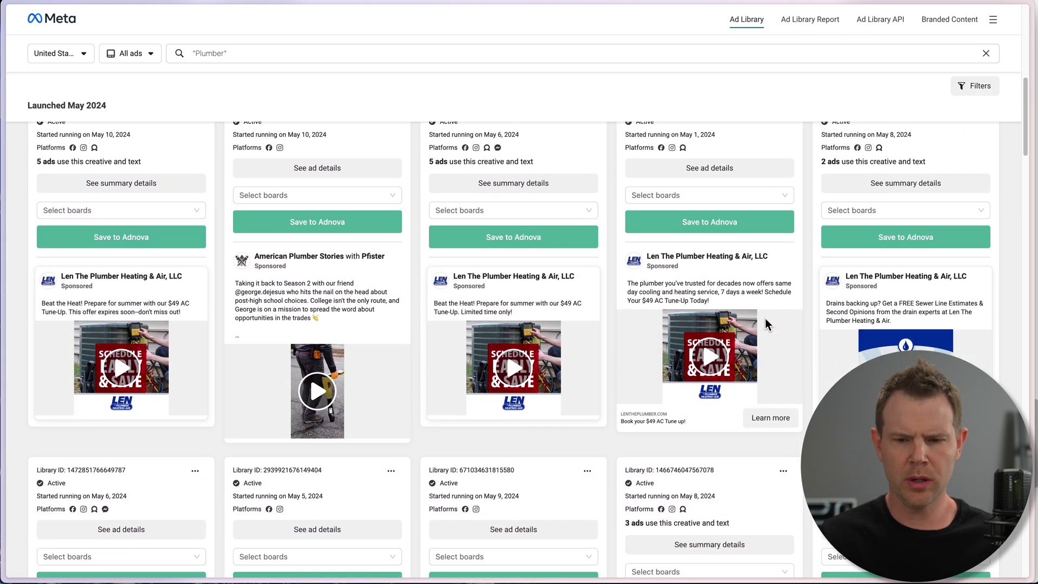
pyautogui.scroll(2, 765, 318)
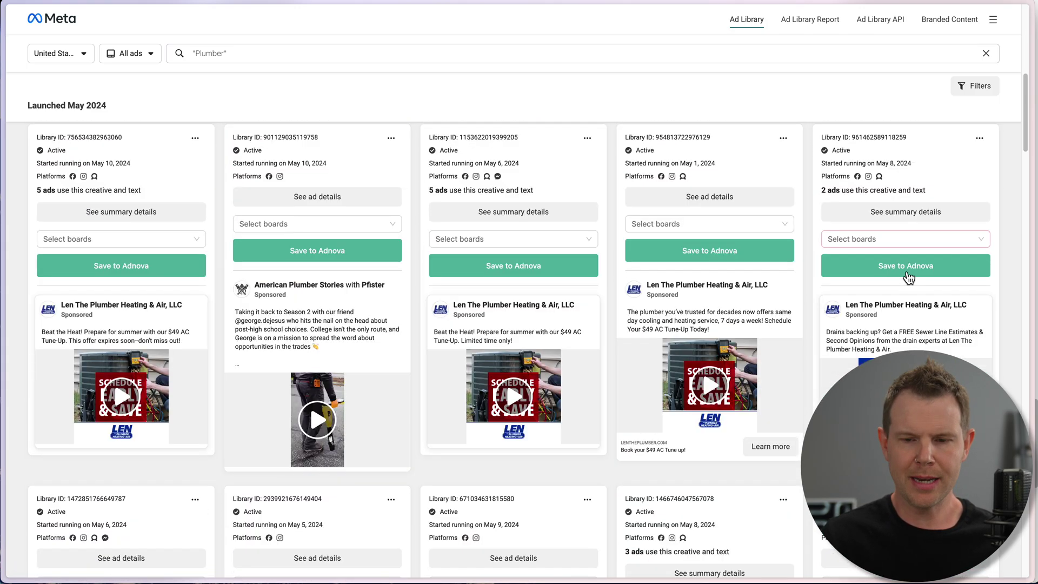
# - Save the Len The Plumber ad to the Client Amp Sample Board in Adnova
pyautogui.click(909, 237)
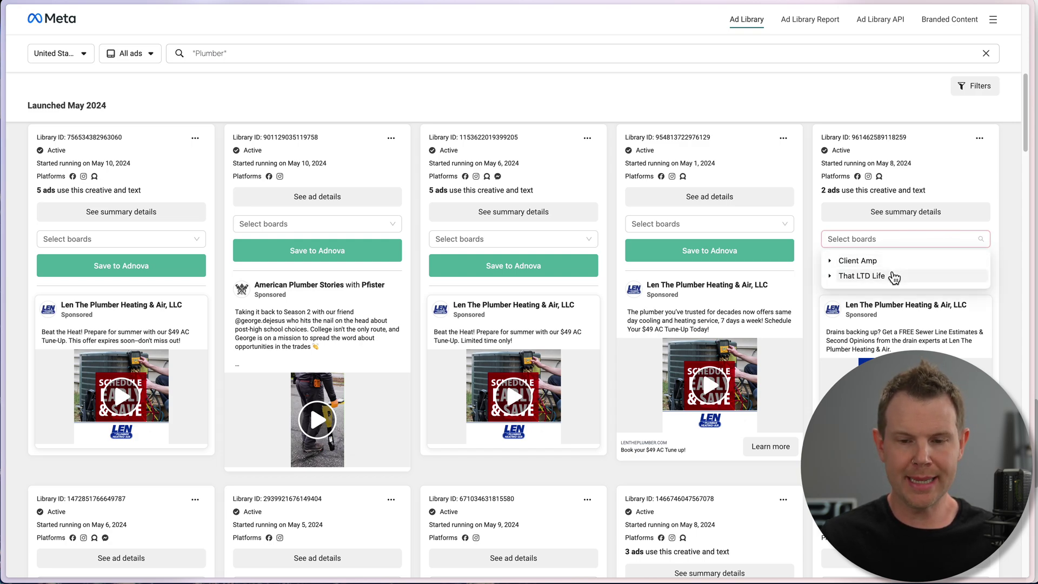
pyautogui.click(831, 277)
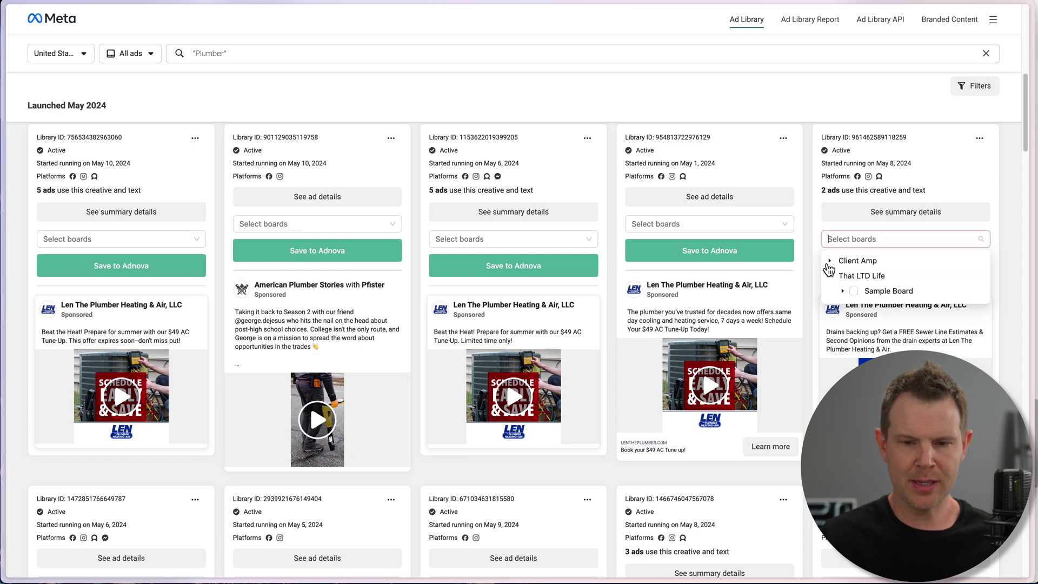
pyautogui.click(829, 262)
pyautogui.click(854, 276)
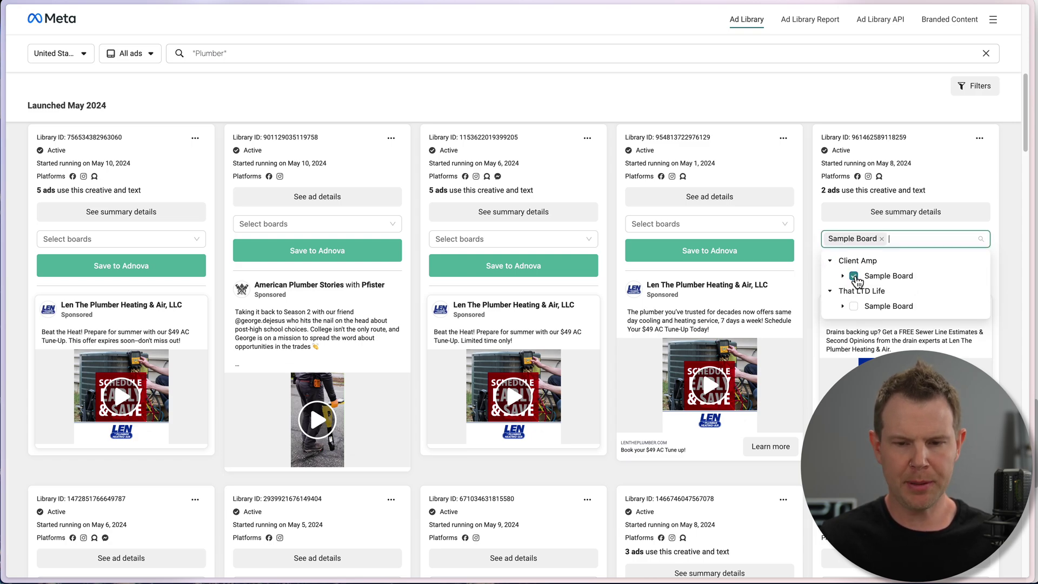
pyautogui.click(1003, 226)
pyautogui.click(930, 267)
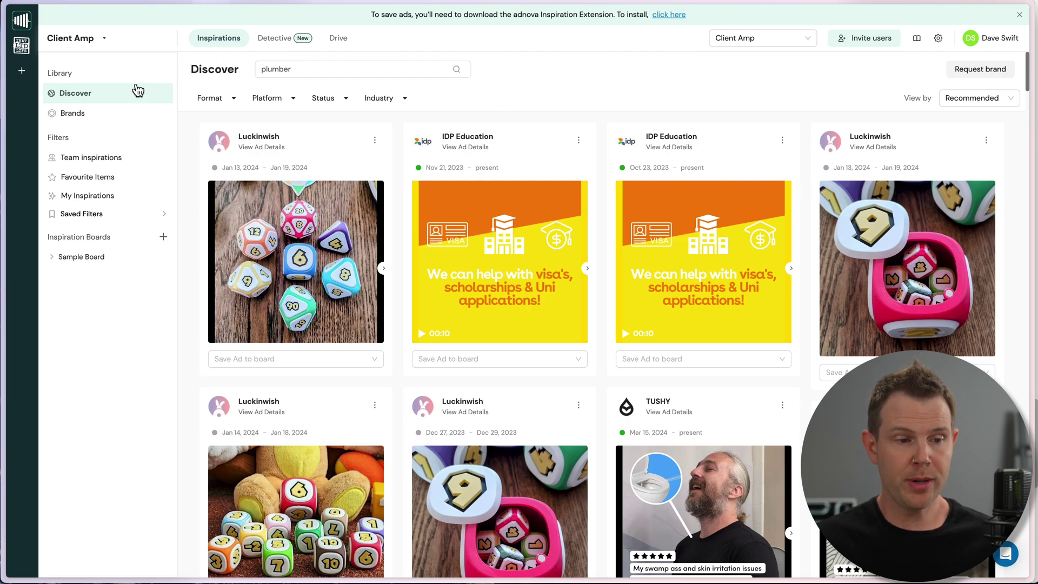
# - Open the plumber ad from Sample Board, annotate its droplet 'Great icon!', then show its details
pyautogui.click(85, 261)
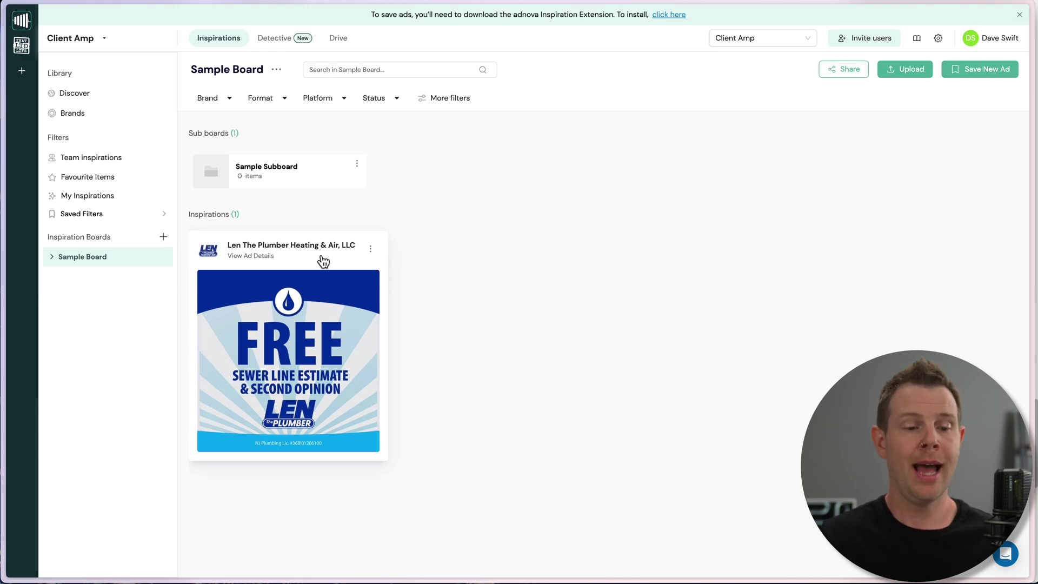
pyautogui.click(258, 257)
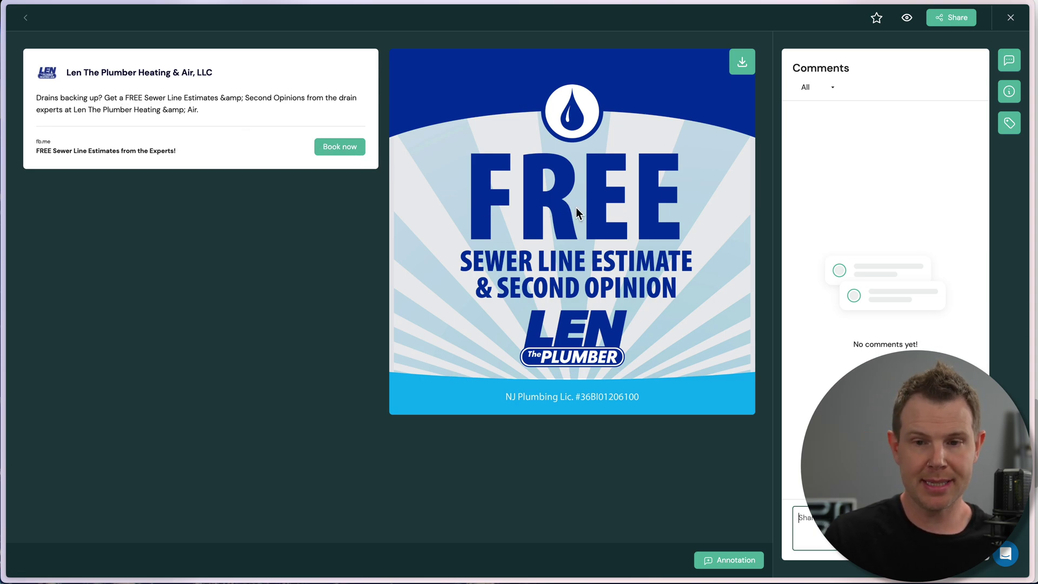
pyautogui.click(732, 543)
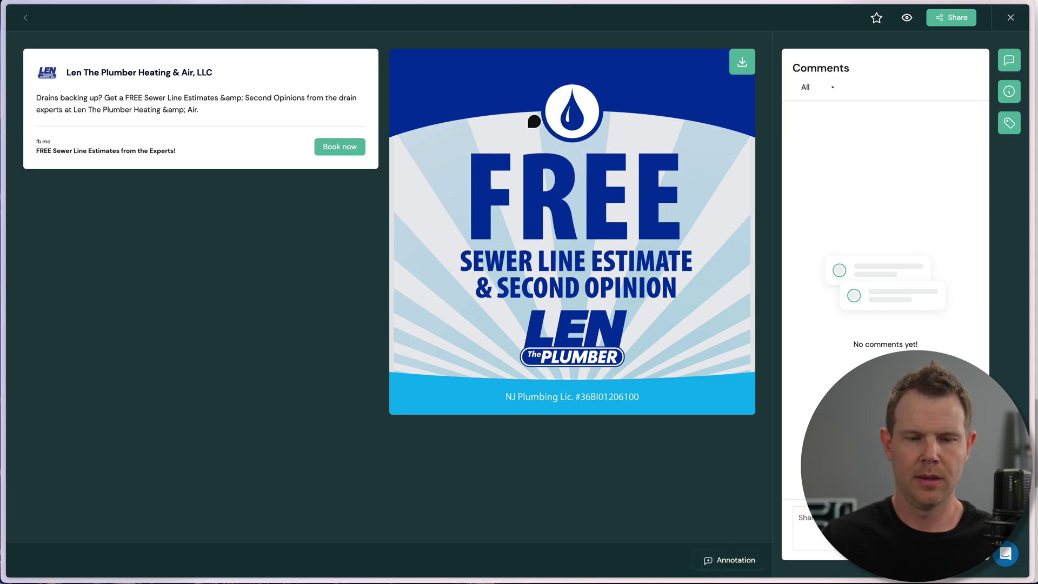
pyautogui.click(578, 121)
pyautogui.write('Great icon!')
pyautogui.click(773, 144)
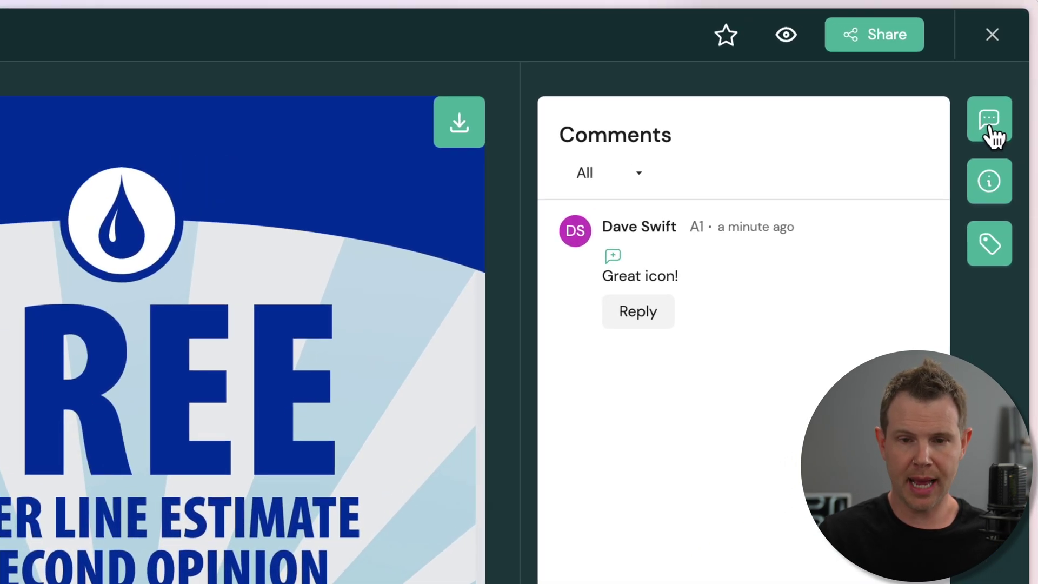
pyautogui.click(989, 201)
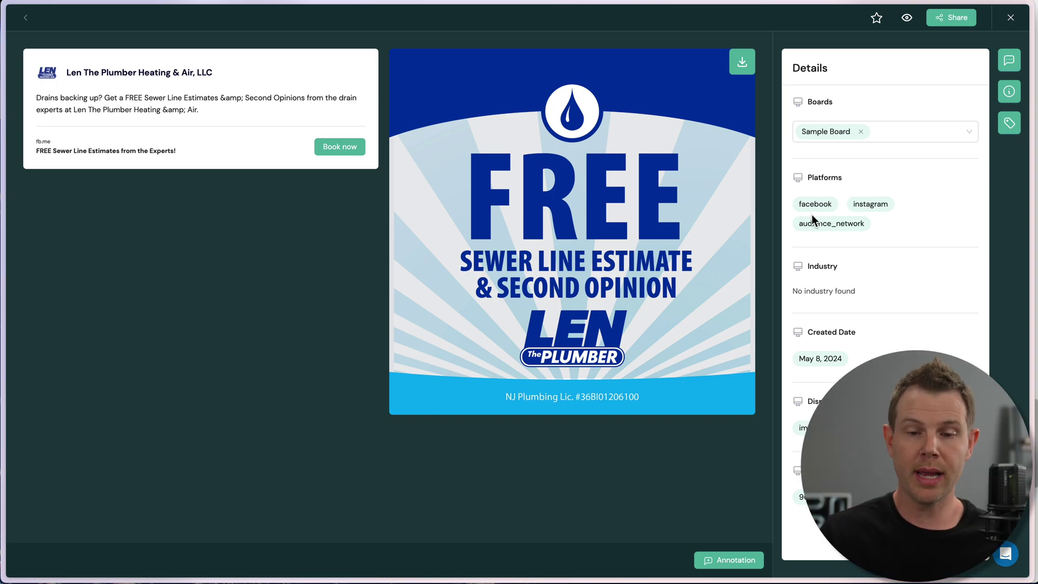
# - Add the tag 'Icon' to the plumber ad and generate a share link for it
pyautogui.click(1008, 123)
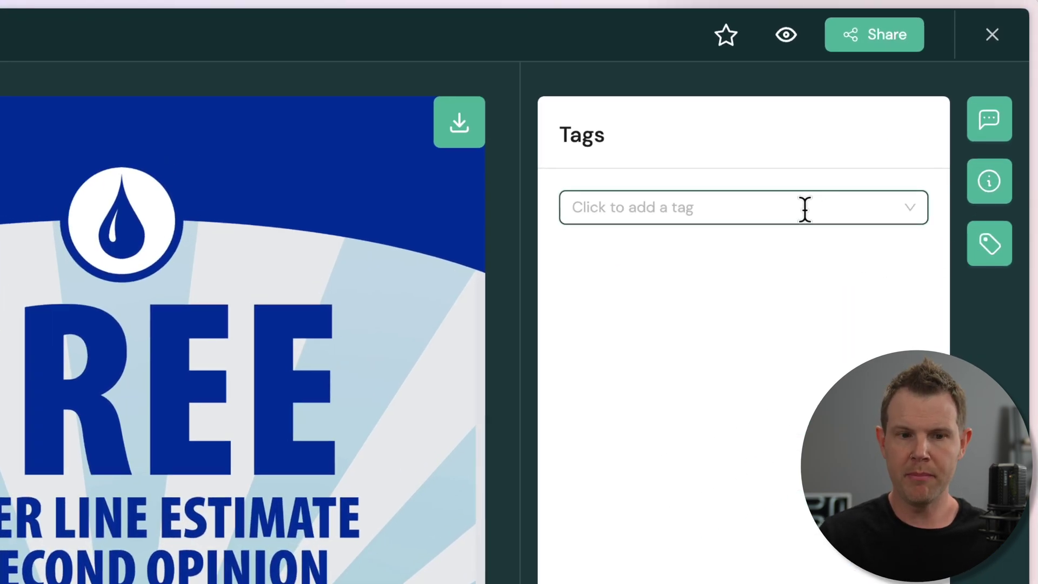
pyautogui.click(805, 209)
pyautogui.write('Icon')
pyautogui.press('Return')
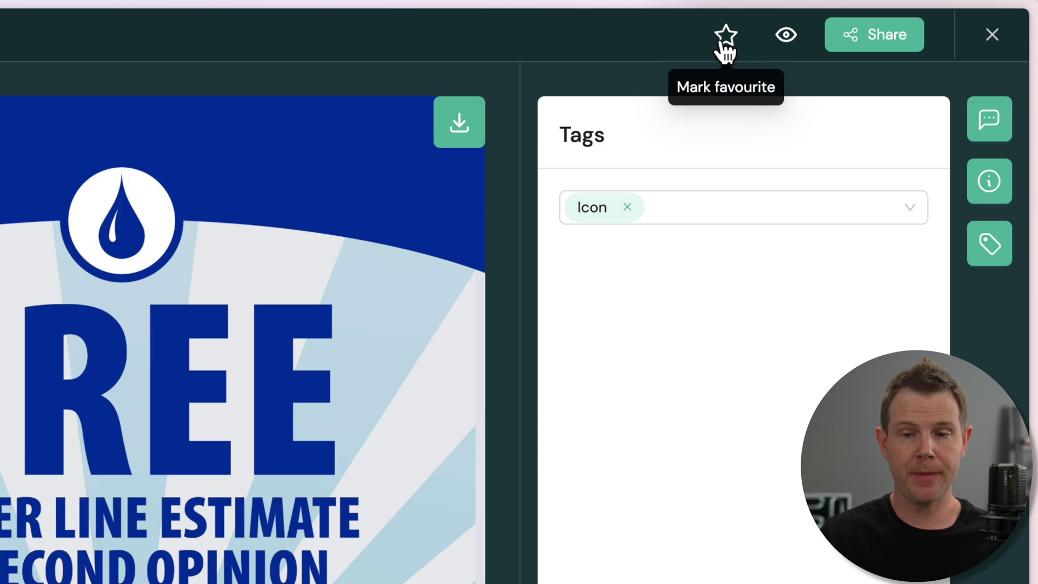
pyautogui.click(904, 43)
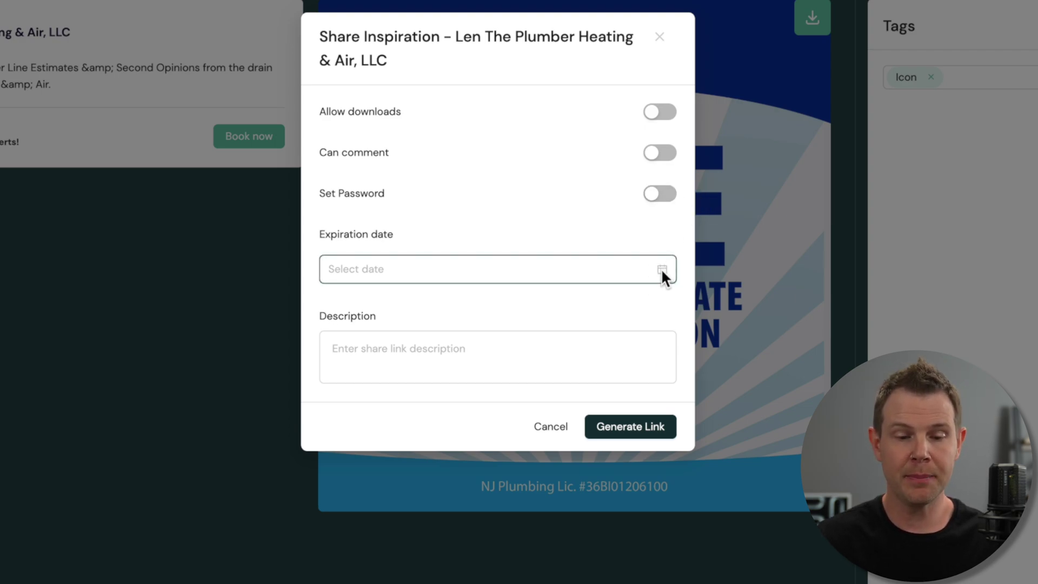
pyautogui.click(648, 430)
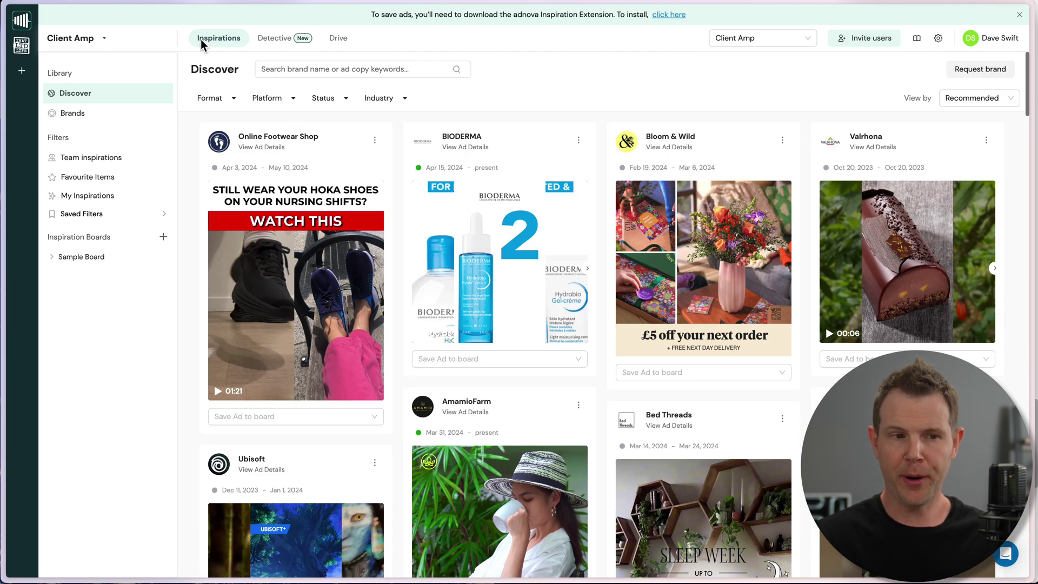
# - Open the Brands list from the left sidebar
pyautogui.click(65, 115)
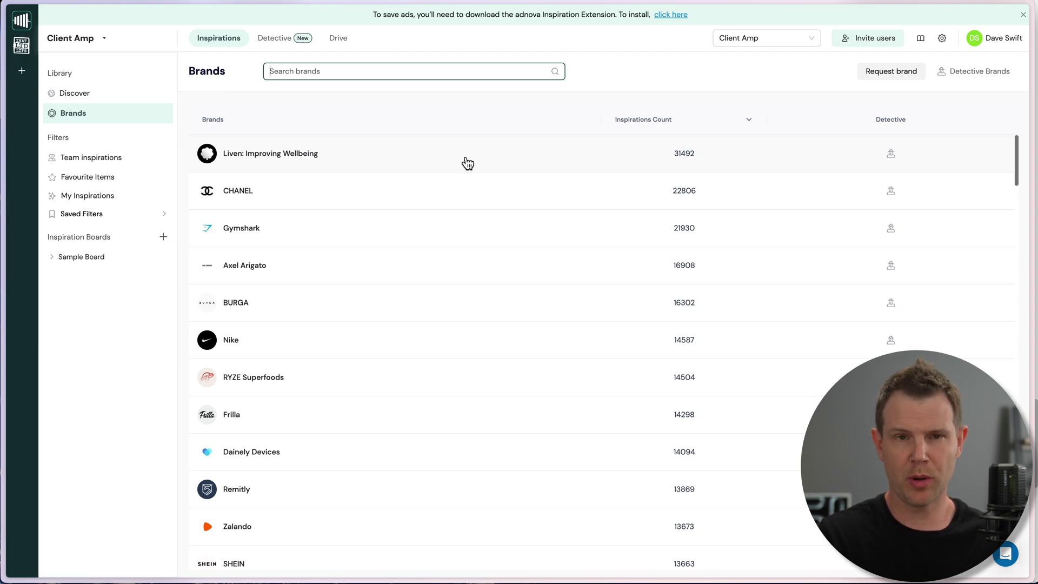
# - Search brands for Tony Robbins, open its ad feed, and add it to Detective
pyautogui.write('Ton')
pyautogui.write(' Robbins')
pyautogui.click(302, 157)
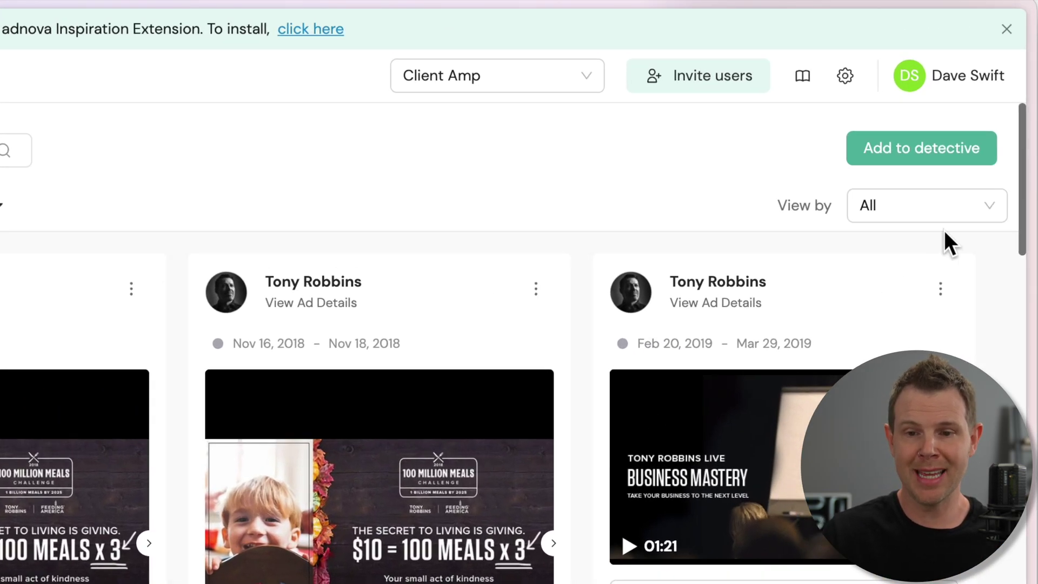
pyautogui.click(961, 157)
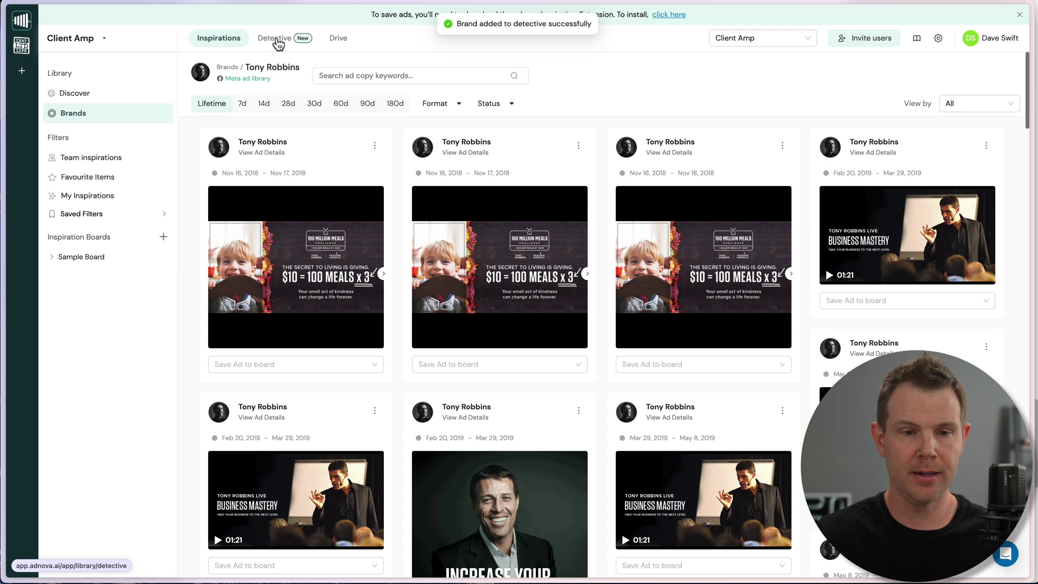
# - Open the Tony Robbins report in Detective and filter its Media Mix to Active creatives
pyautogui.click(275, 39)
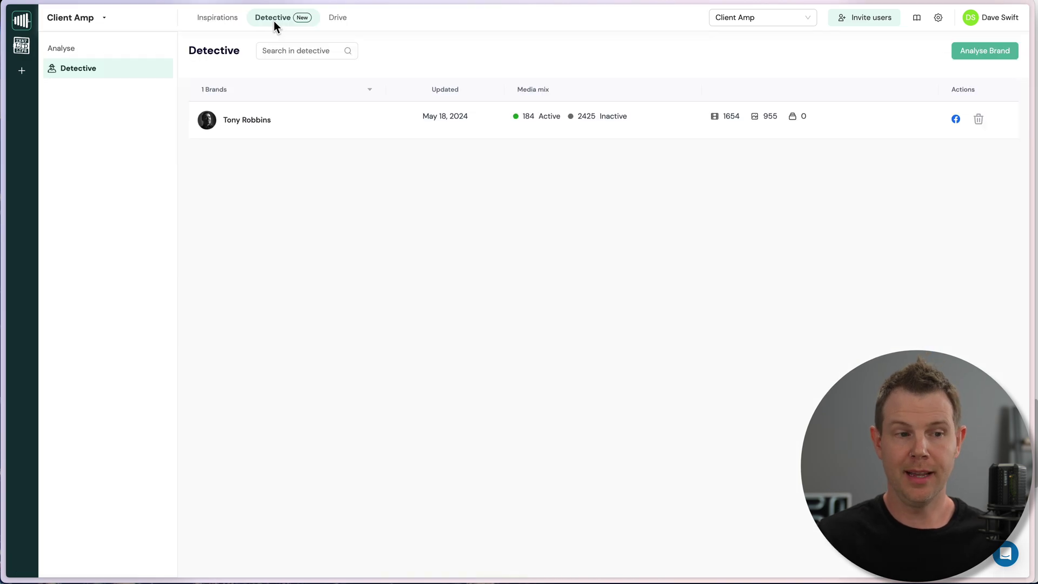
pyautogui.click(254, 115)
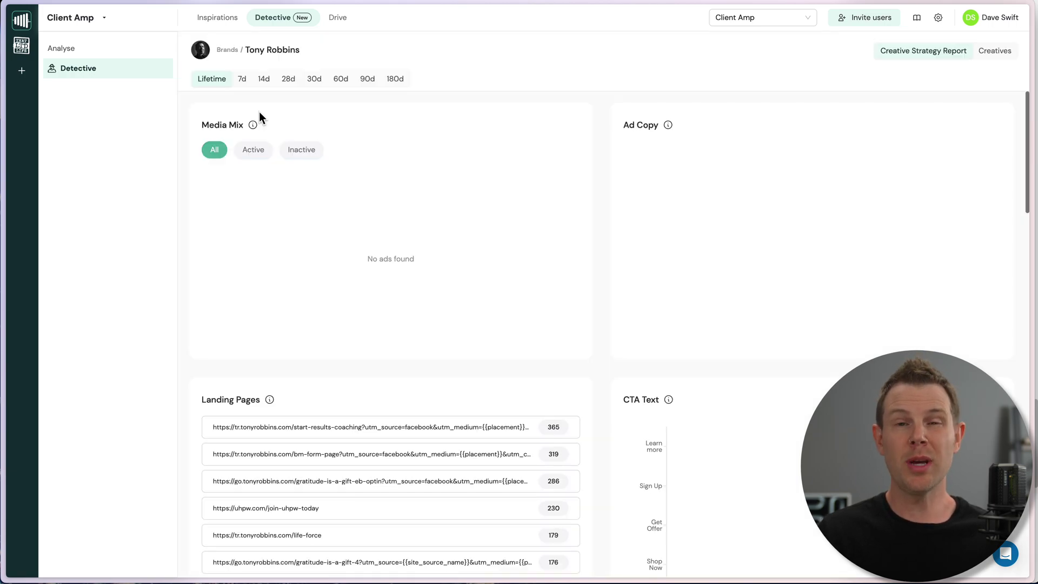
pyautogui.moveTo(261, 119)
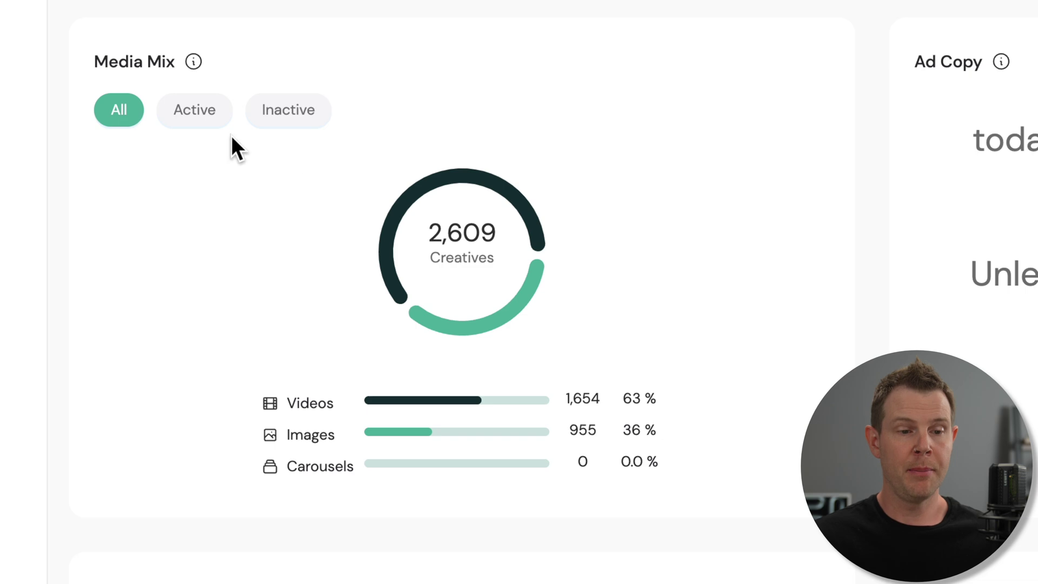
pyautogui.click(200, 127)
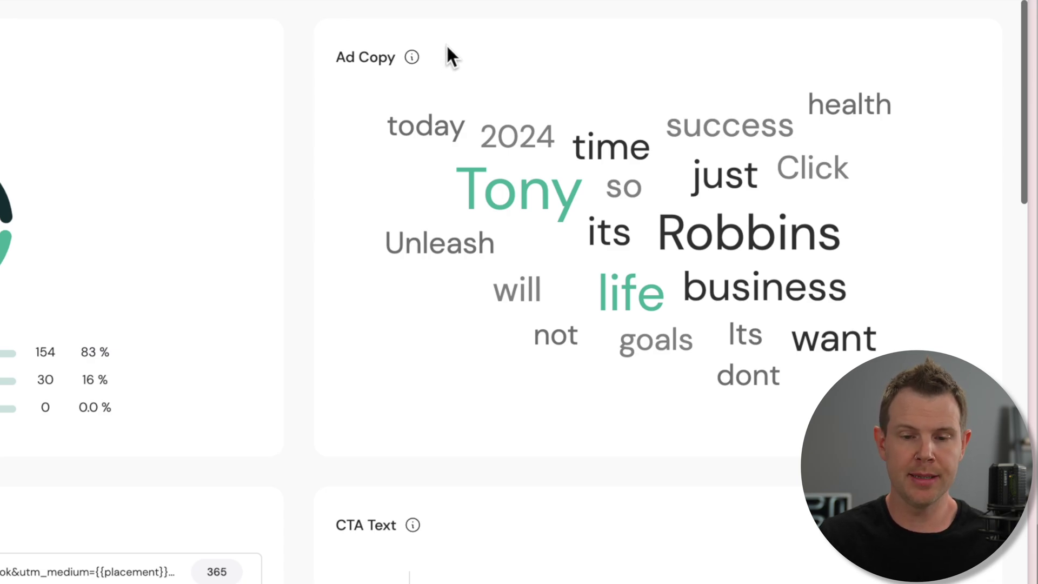
pyautogui.moveTo(505, 202)
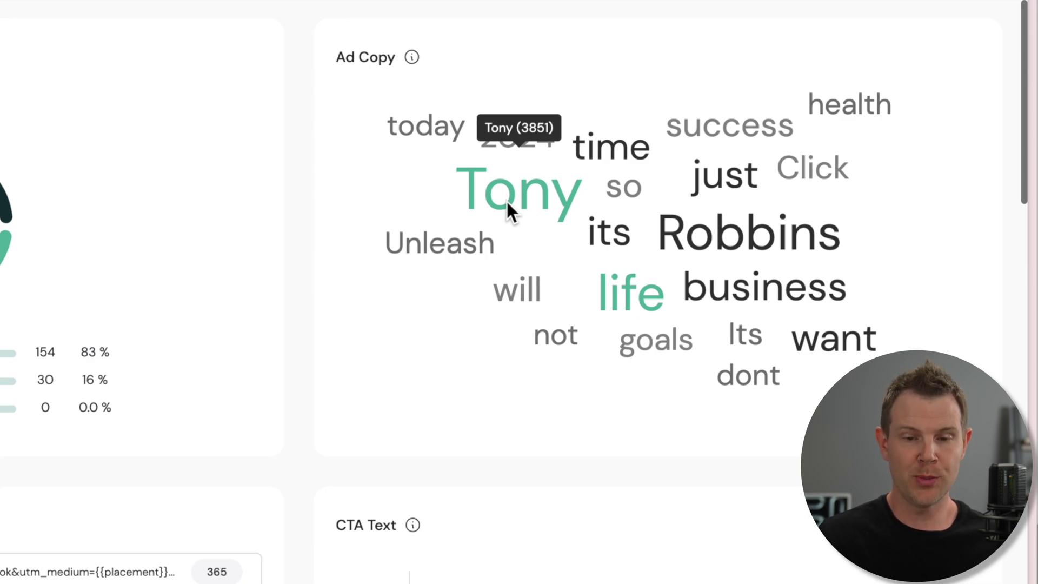
pyautogui.moveTo(705, 237)
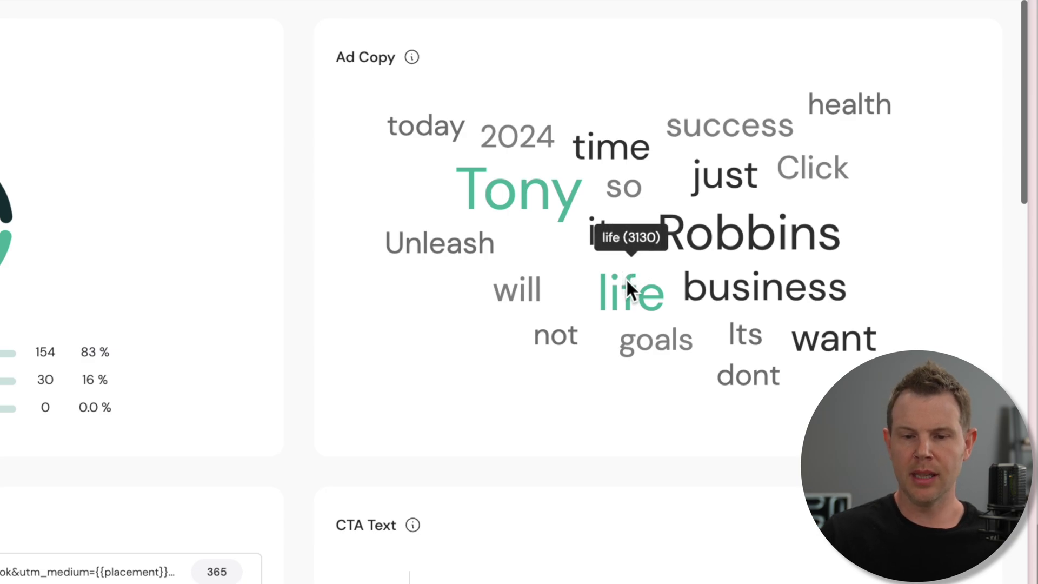
pyautogui.moveTo(707, 285)
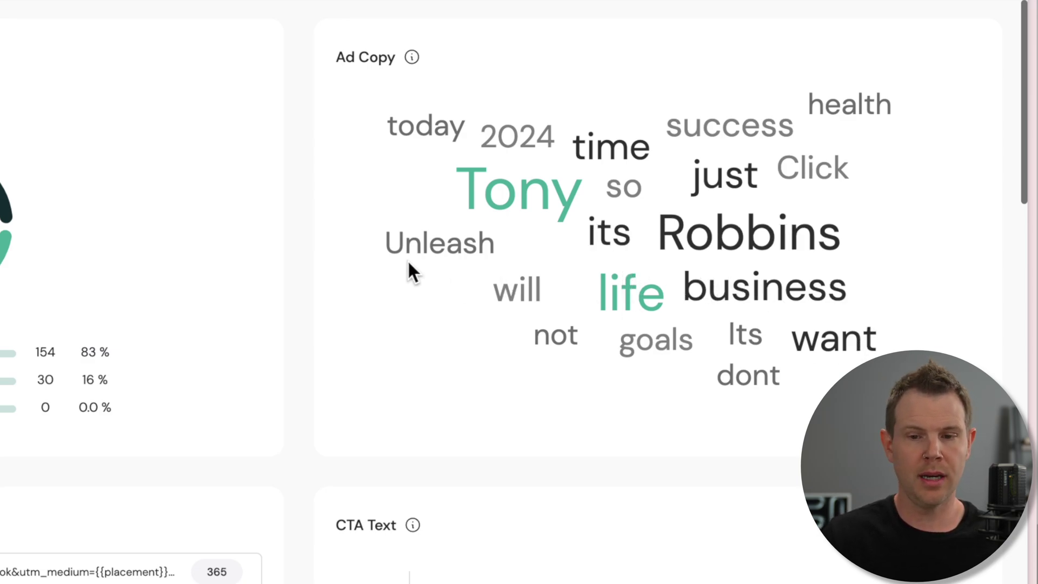
pyautogui.moveTo(401, 259)
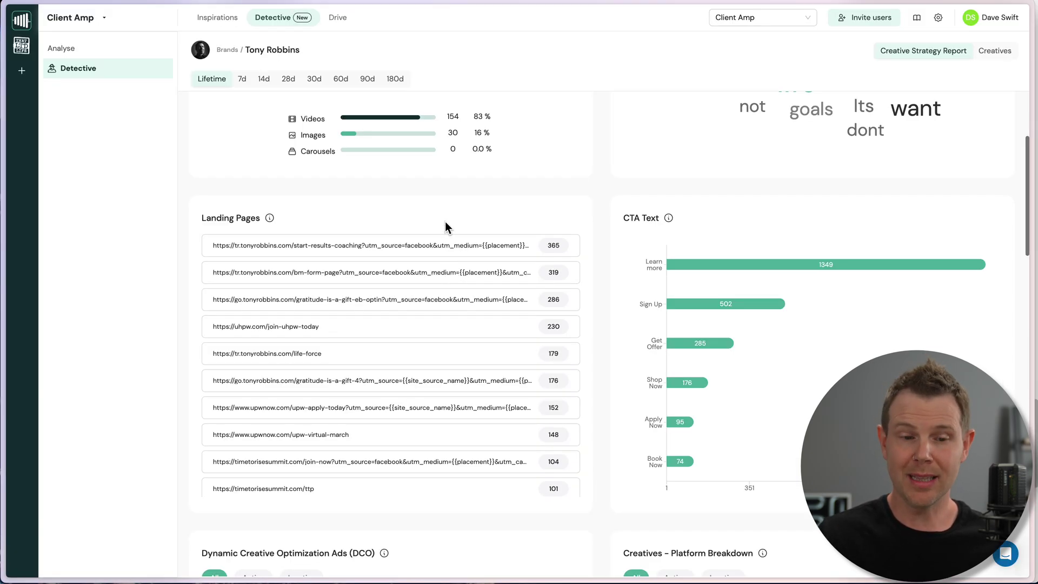
# - Check the most-used landing page, then scroll the Tony Robbins report down to the Reach (EU) charts
pyautogui.click(426, 247)
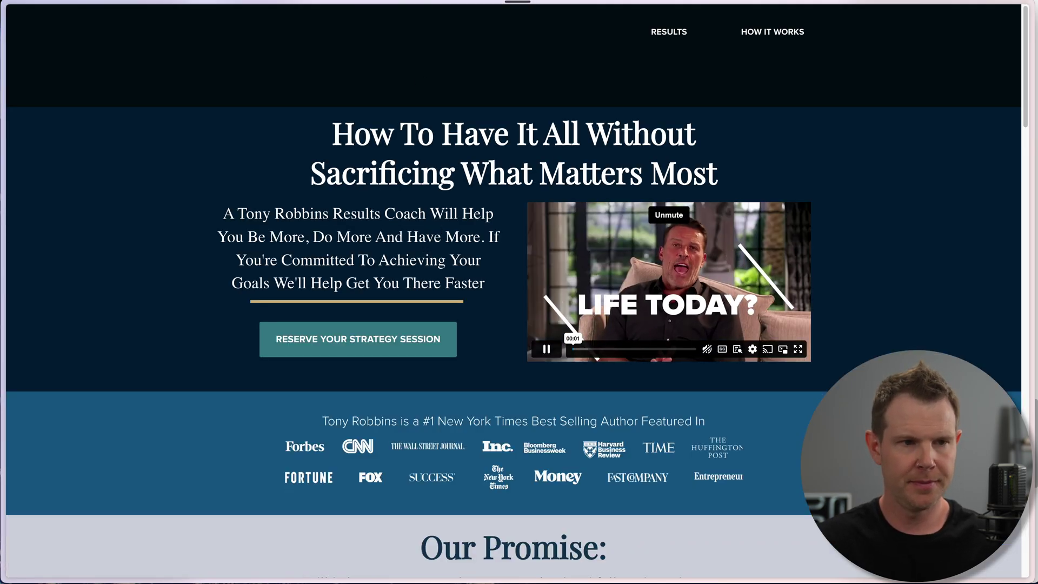
pyautogui.press('super+w')
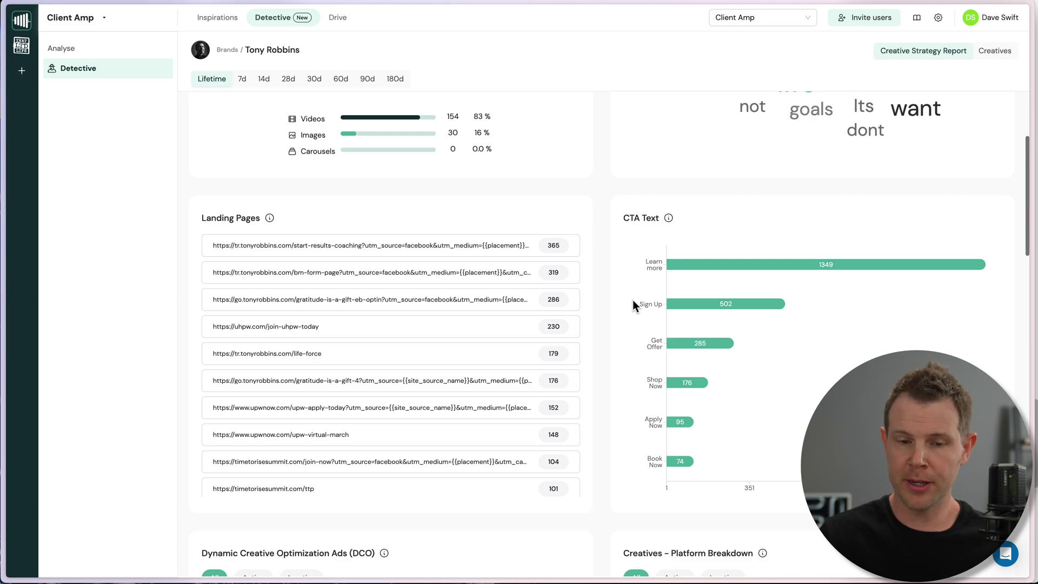
pyautogui.scroll(-8, 624, 376)
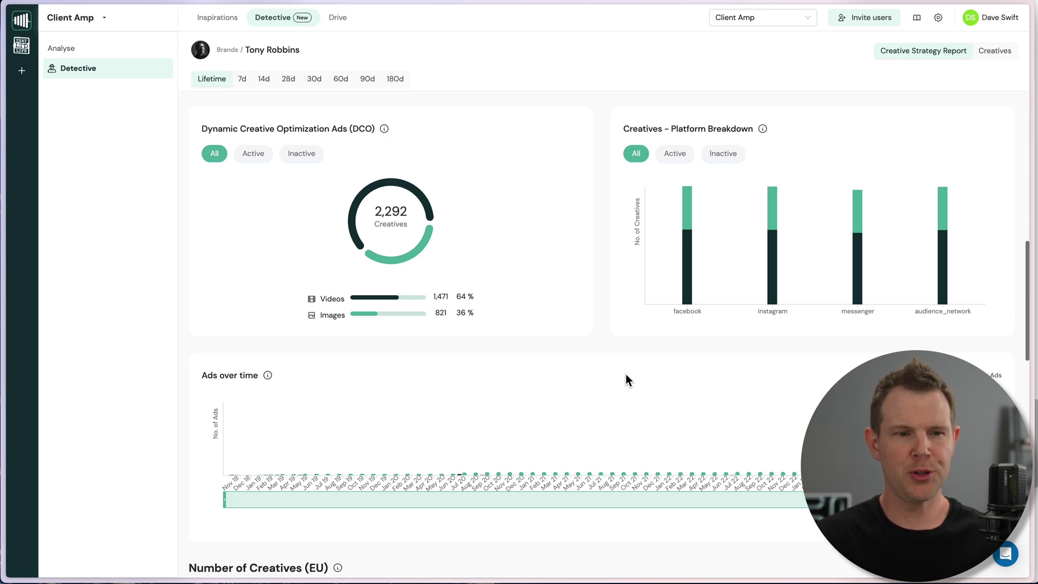
pyautogui.scroll(-8, 625, 375)
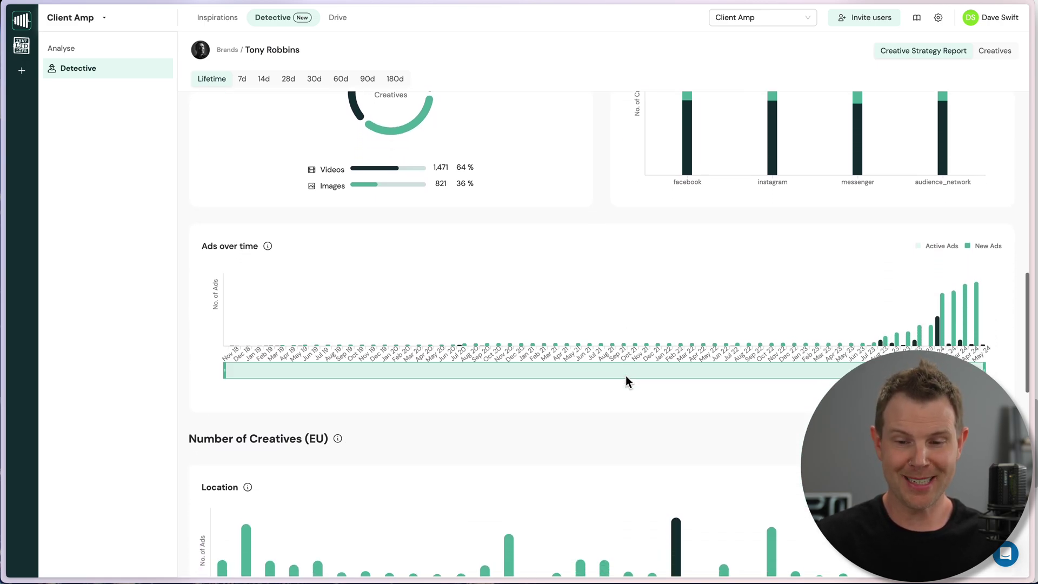
pyautogui.scroll(-4, 625, 375)
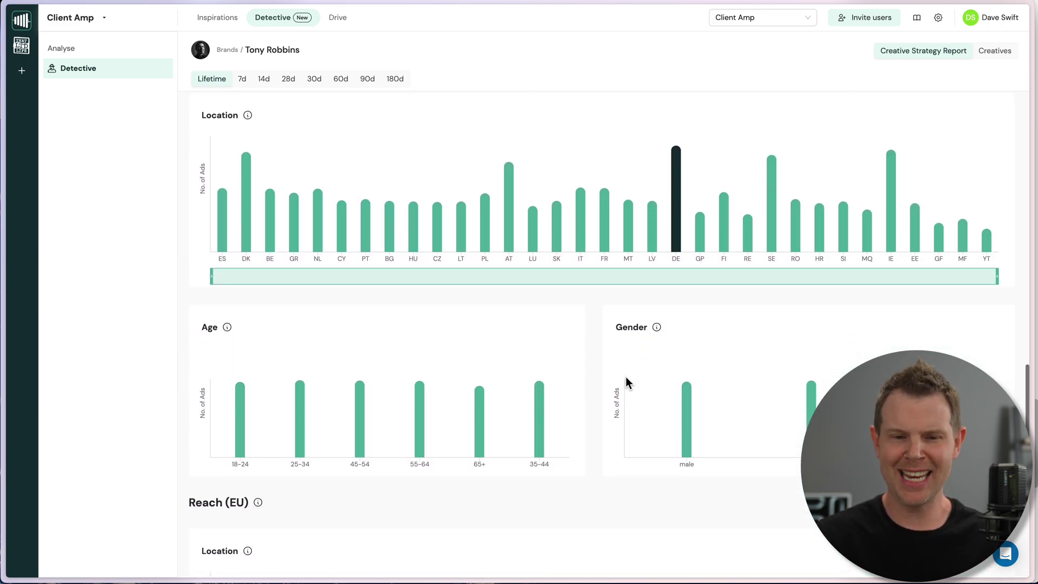
pyautogui.scroll(-2, 625, 377)
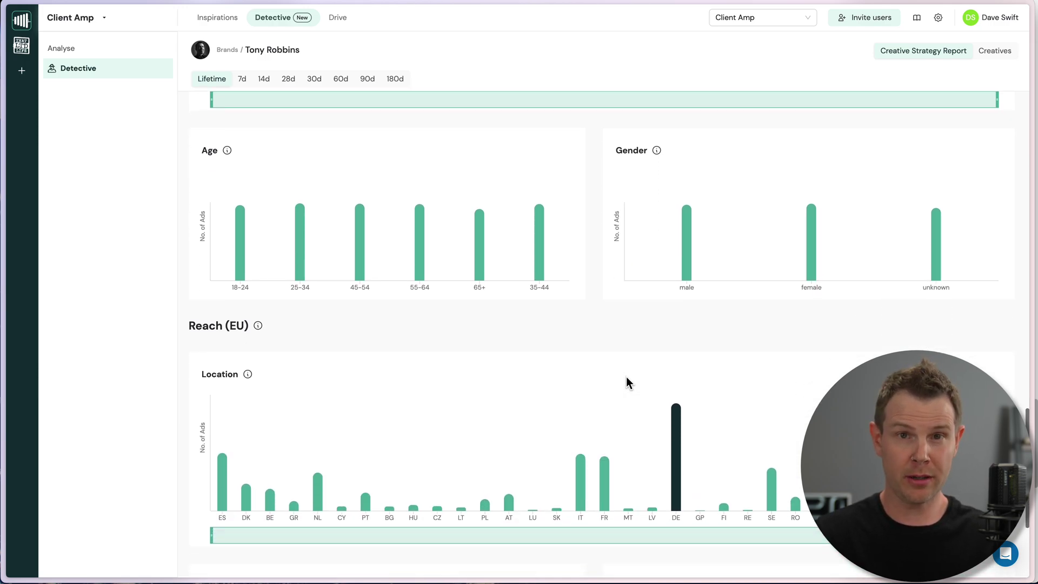
pyautogui.scroll(-4, 626, 376)
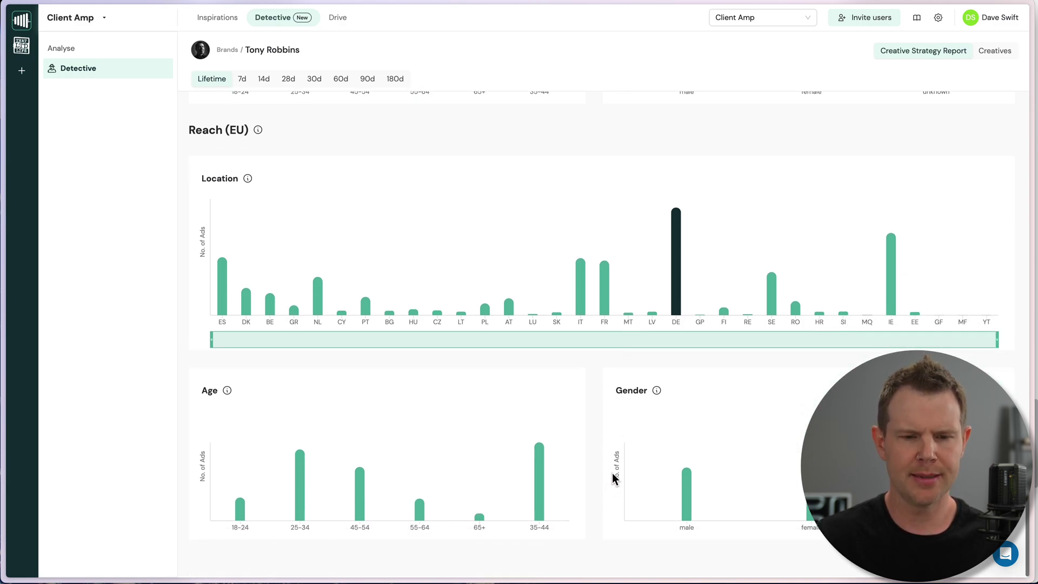
# - Reload the strategy report and browse the Tony Robbins Creatives grid
pyautogui.click(909, 52)
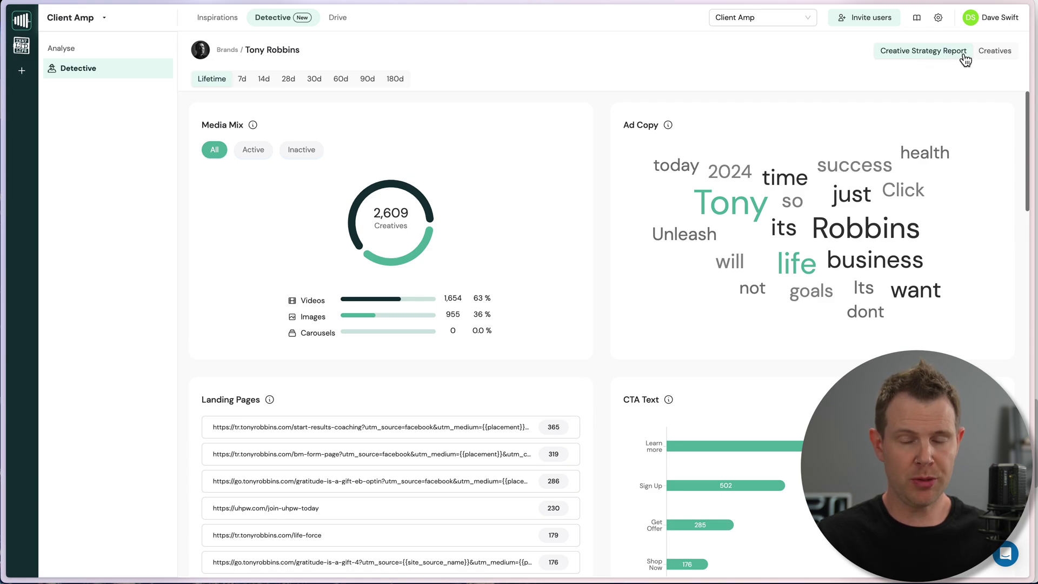
pyautogui.click(983, 52)
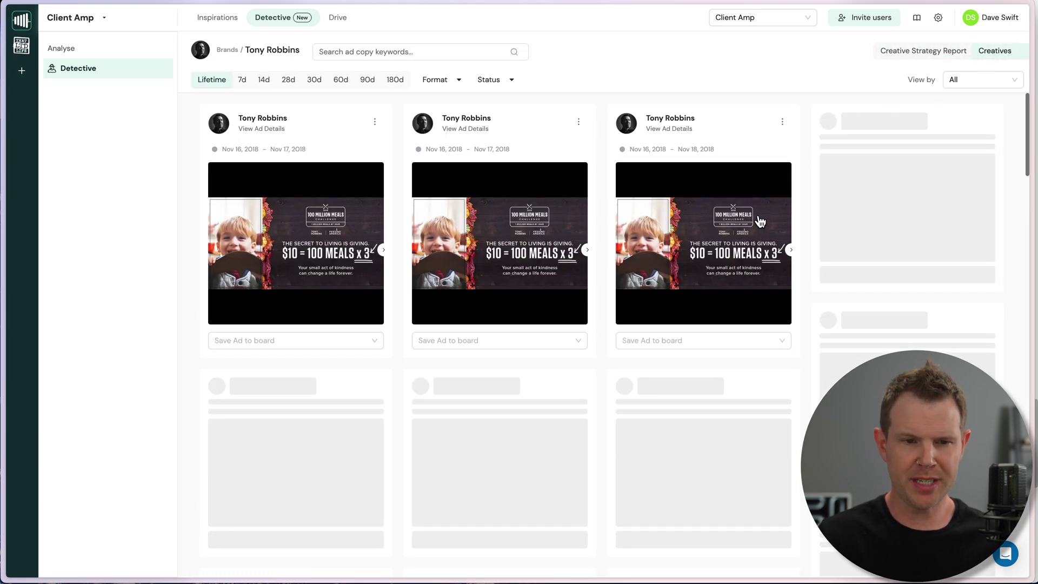
pyautogui.scroll(-3, 762, 216)
pyautogui.scroll(-4, 761, 215)
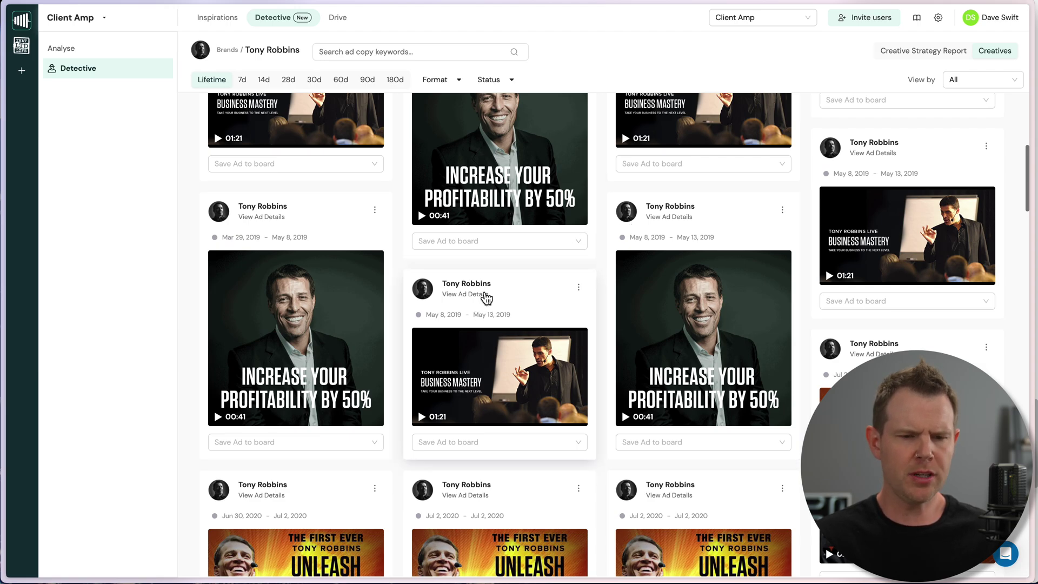
# - View the Business Mastery video ad's details, then save it to Sample Board
pyautogui.click(489, 294)
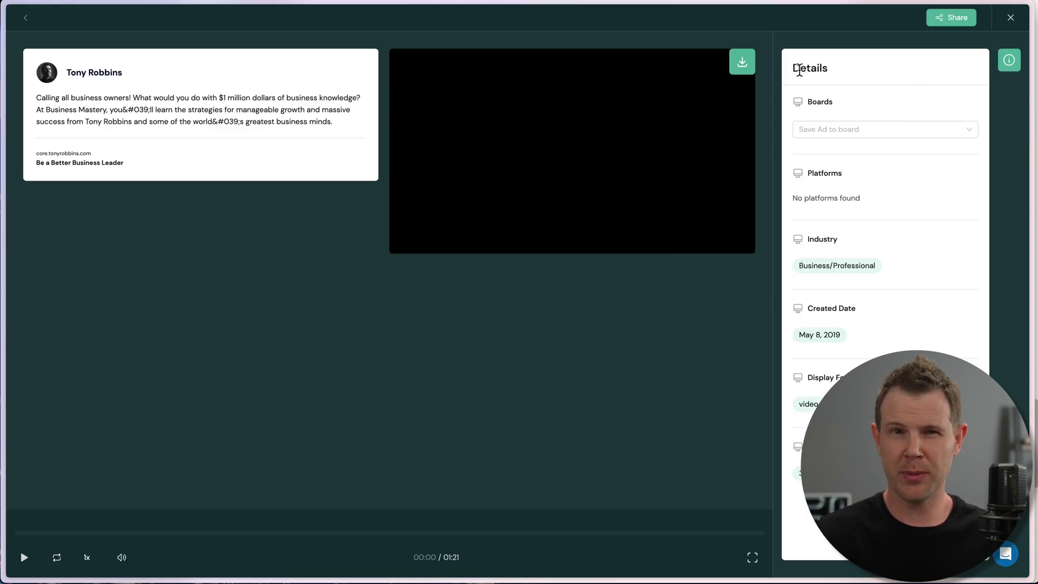
pyautogui.press('Escape')
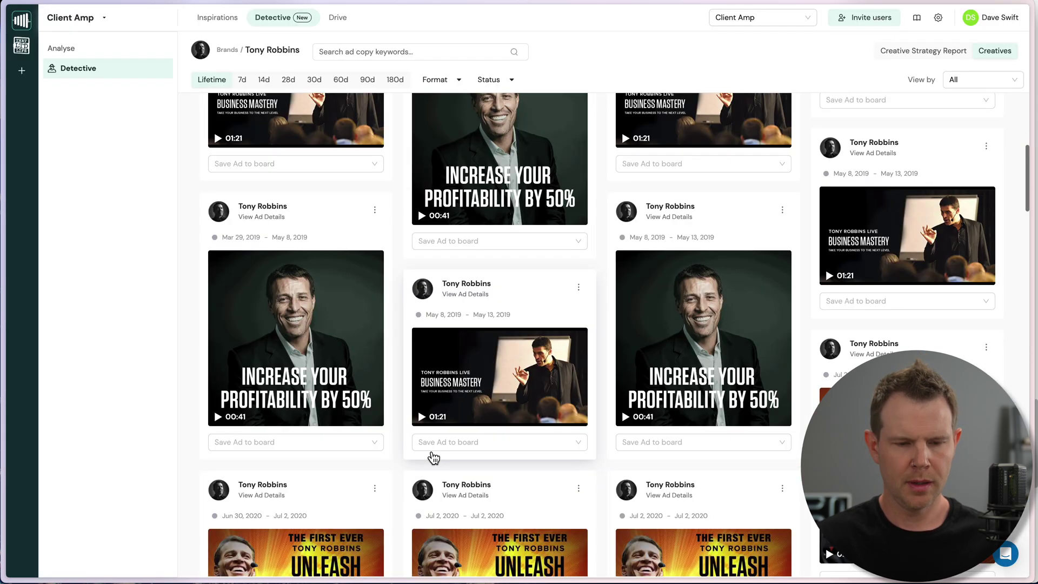
pyautogui.click(550, 444)
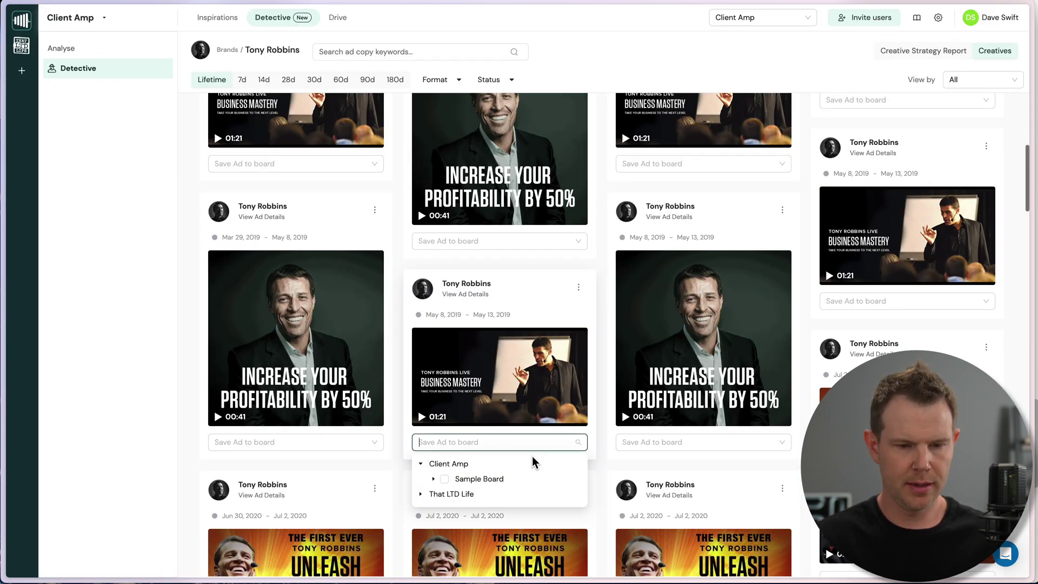
pyautogui.click(446, 483)
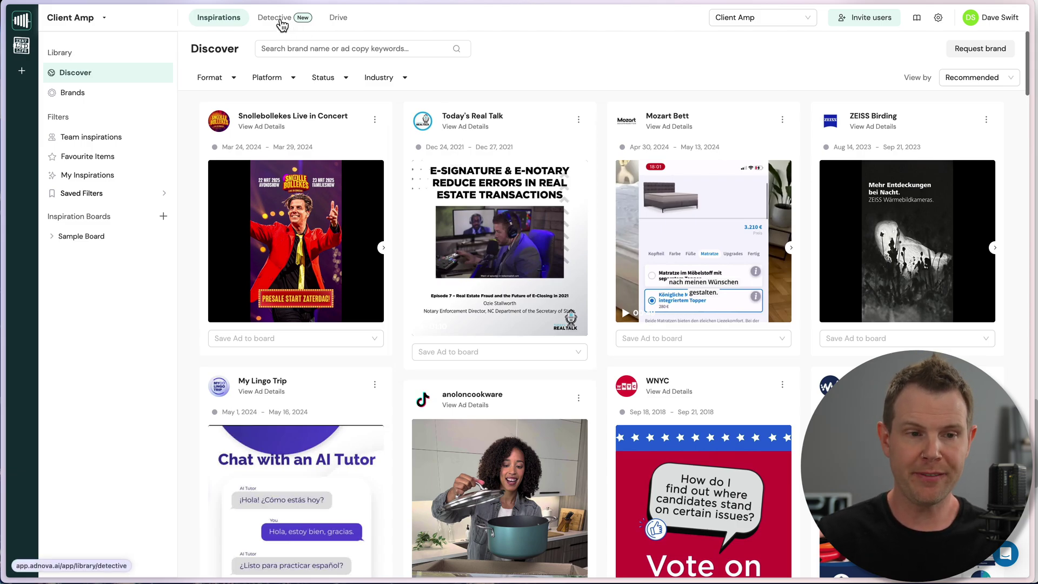
# - Go from Brands to the Detective list showing Tony Robbins, and open Analyse Brand
pyautogui.click(85, 99)
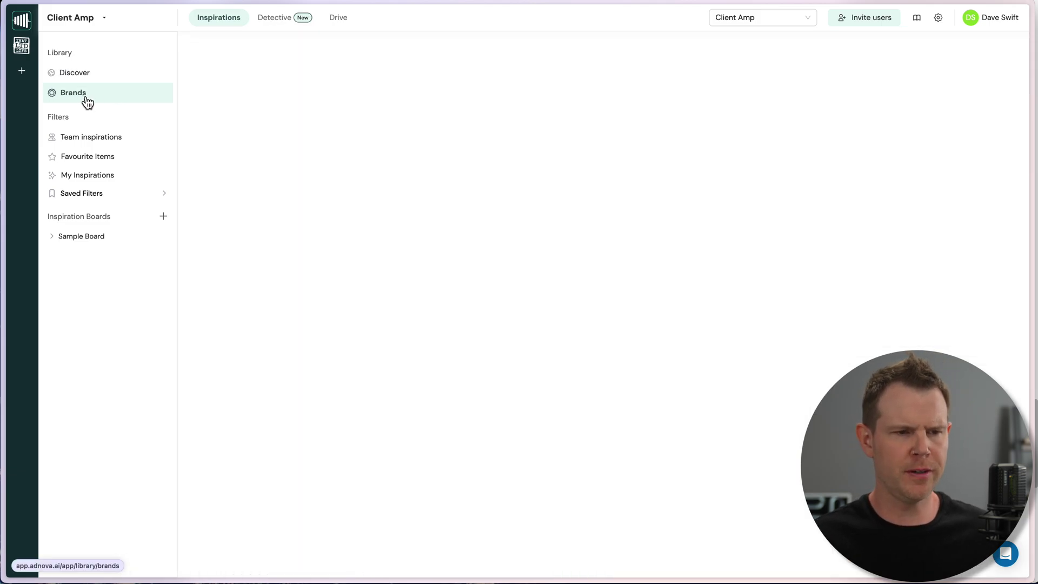
pyautogui.click(287, 21)
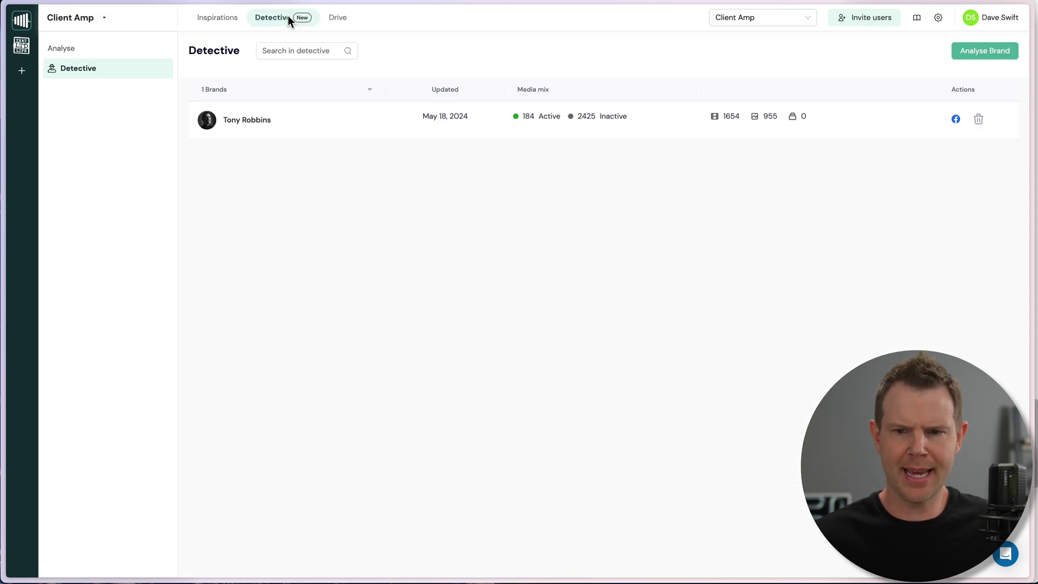
pyautogui.click(982, 54)
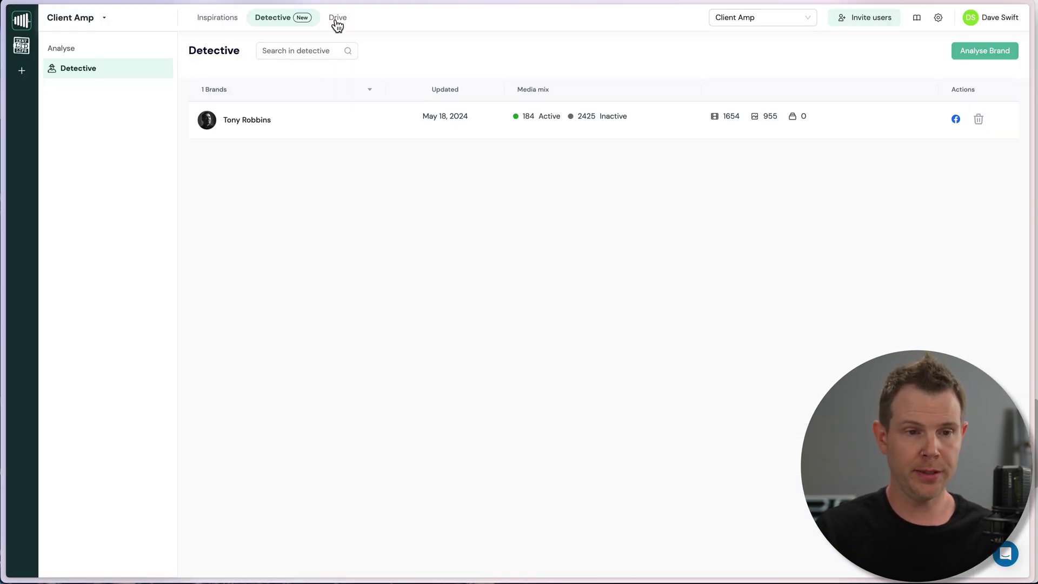
# - Open the Drive and view the saved plumber ad's details on the Sample board
pyautogui.click(338, 16)
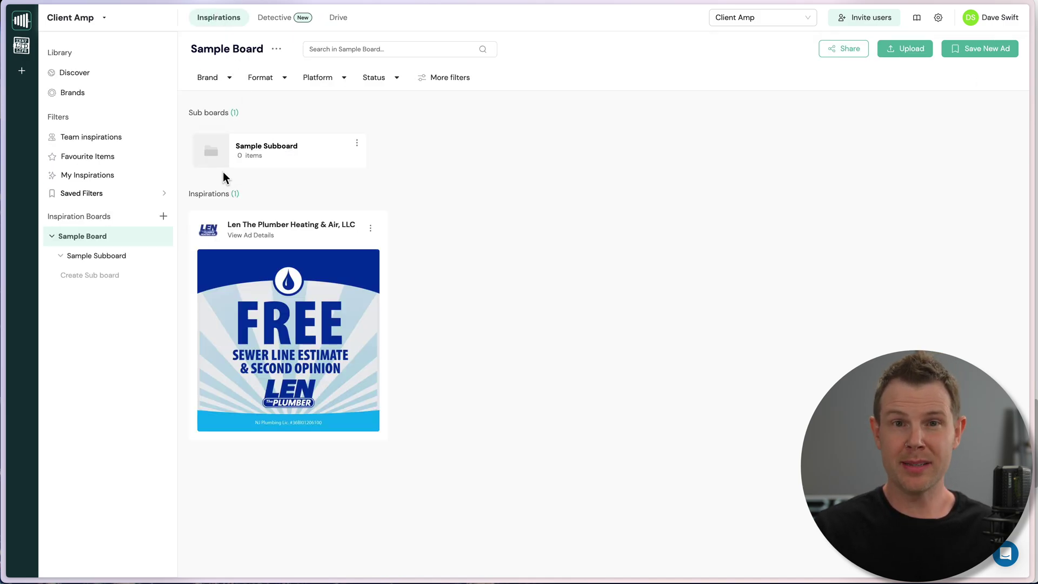
pyautogui.click(264, 240)
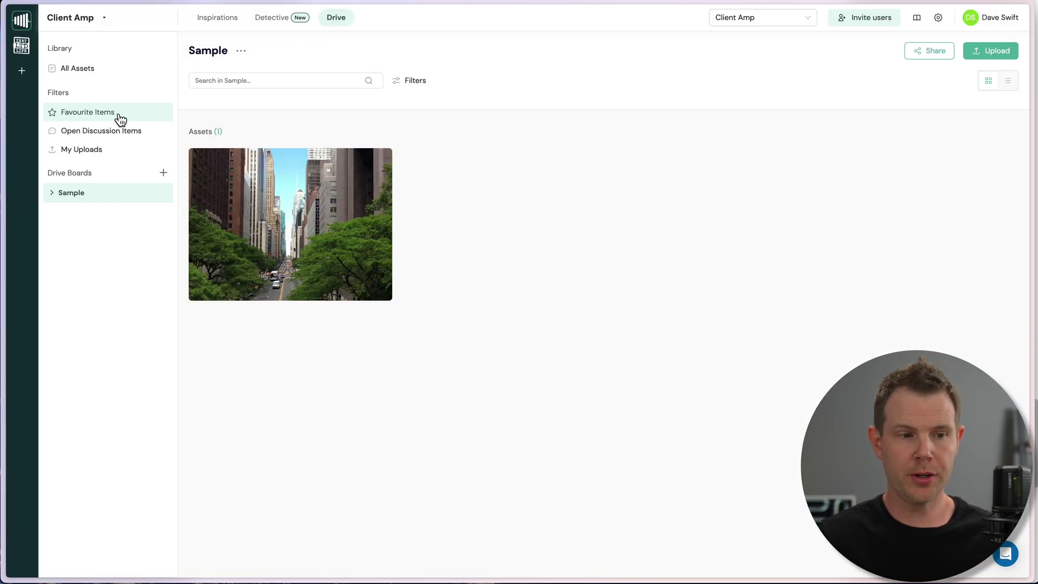
# - Create a 'New Campaign' Drive board, upload the 5TB Family & FREE Encryption image, and preview it
pyautogui.click(163, 174)
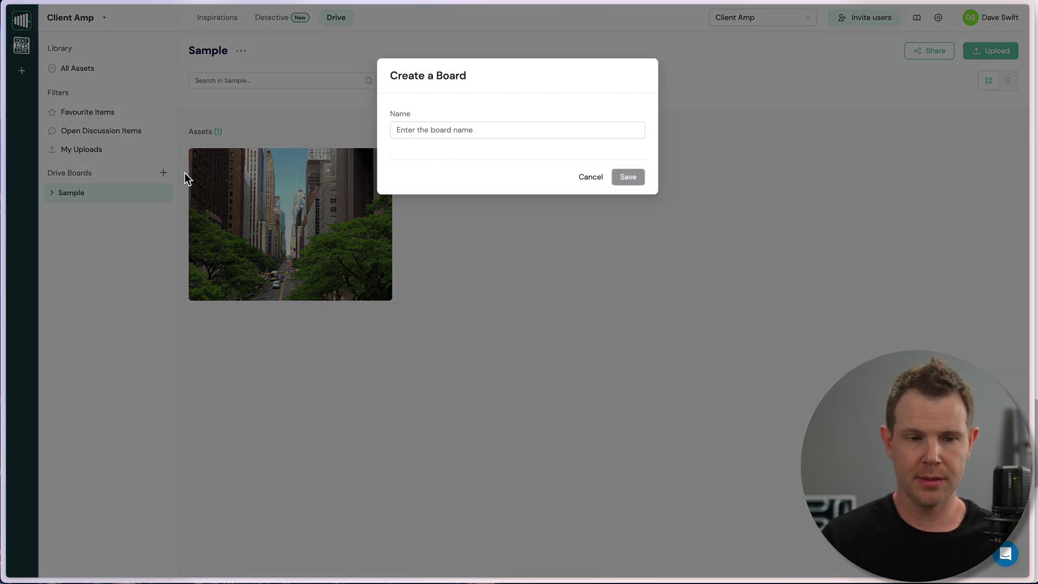
pyautogui.click(433, 130)
pyautogui.write('New Campaign')
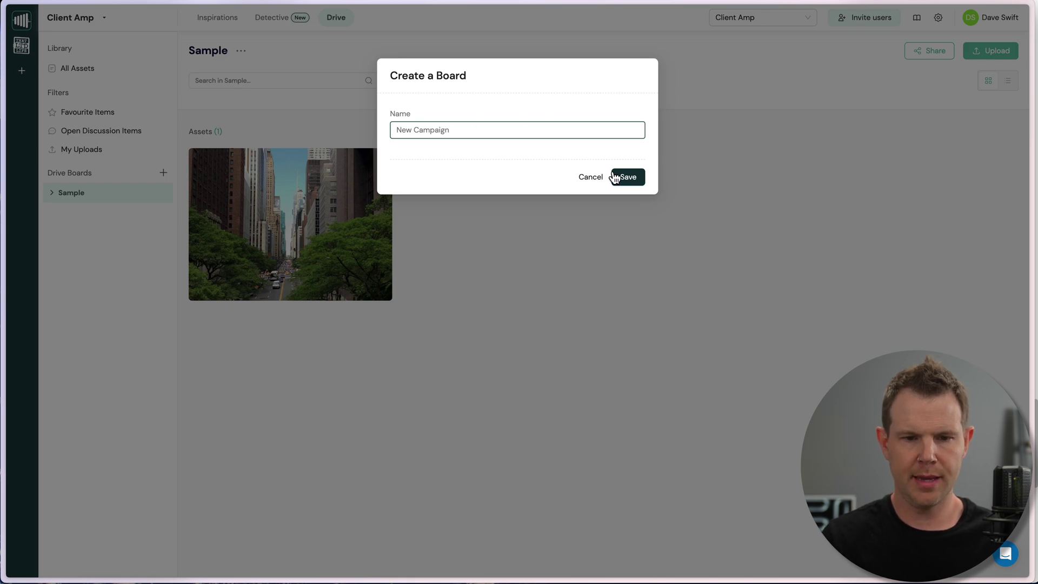
pyautogui.click(619, 176)
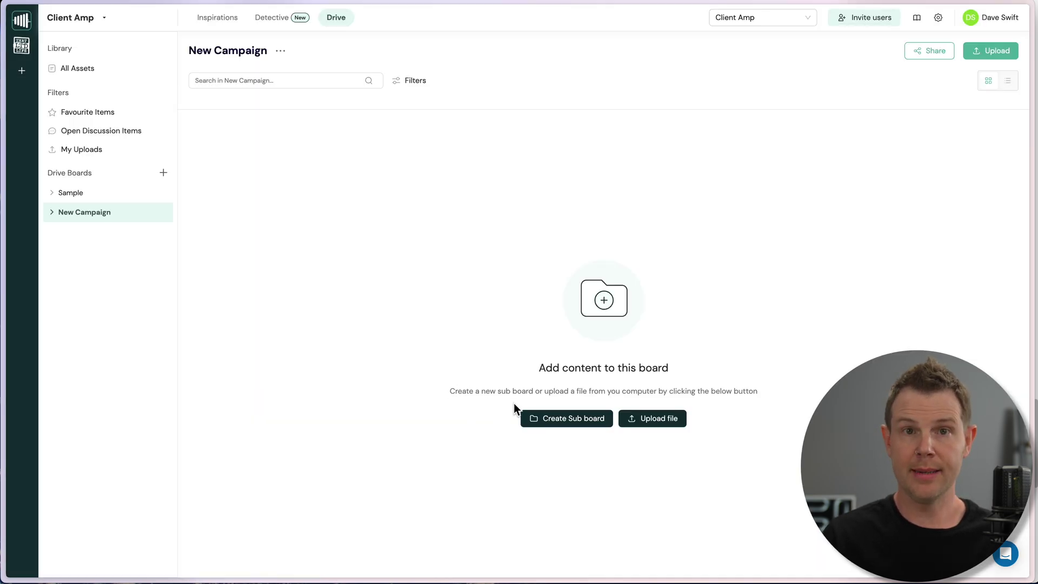
pyautogui.click(675, 420)
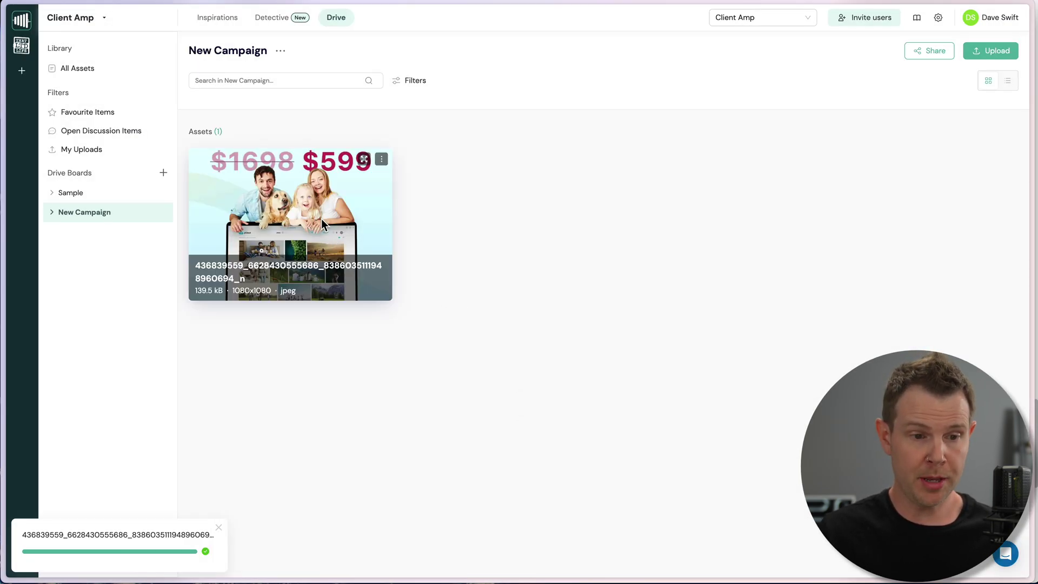
pyautogui.click(295, 174)
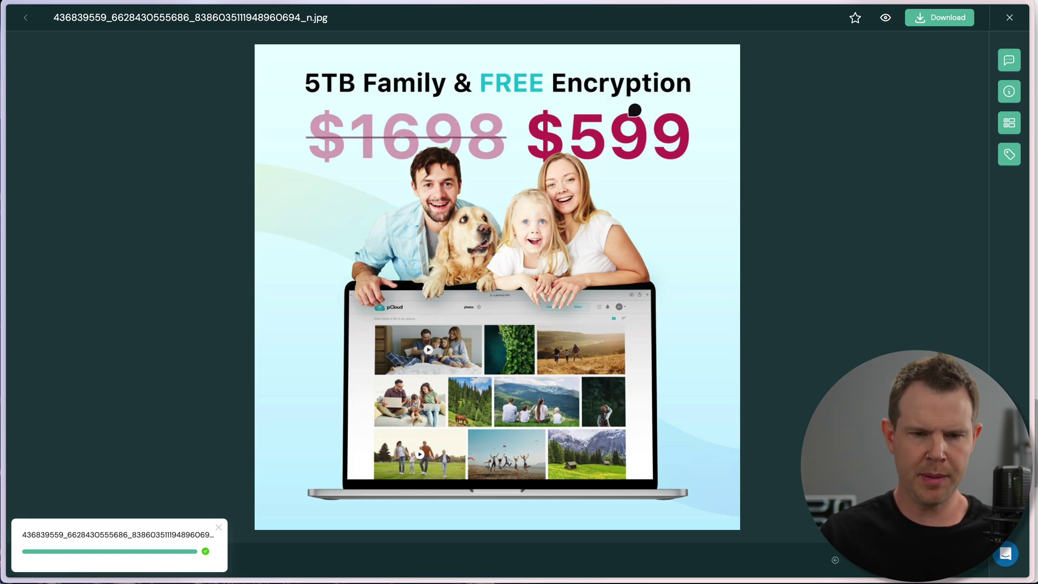
# - Pin a 'Circle?' comment on the $599 price, then check the Custom Fields and Tags panels
pyautogui.click(625, 112)
pyautogui.write('Circle?')
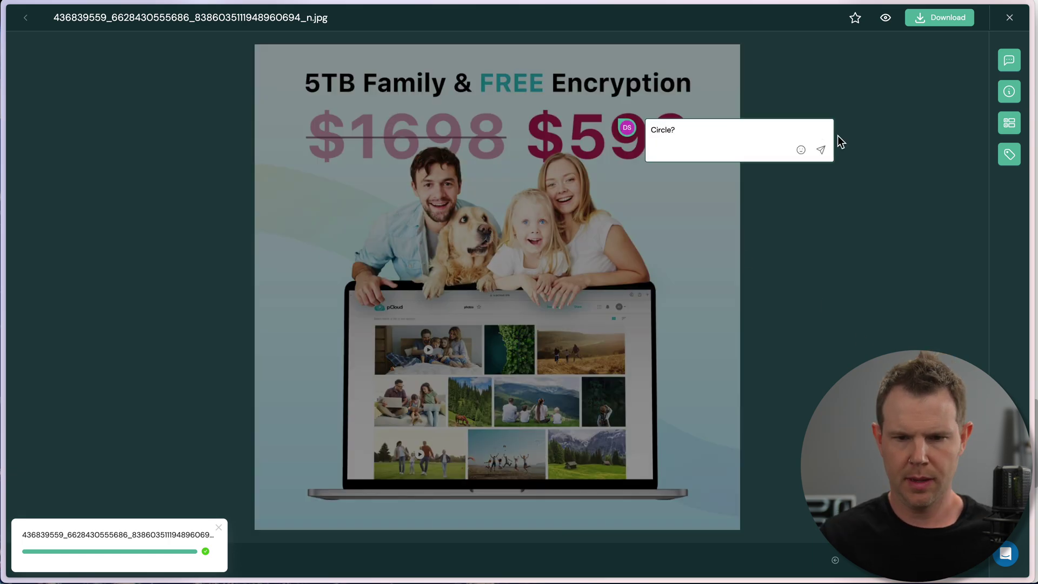
pyautogui.click(823, 149)
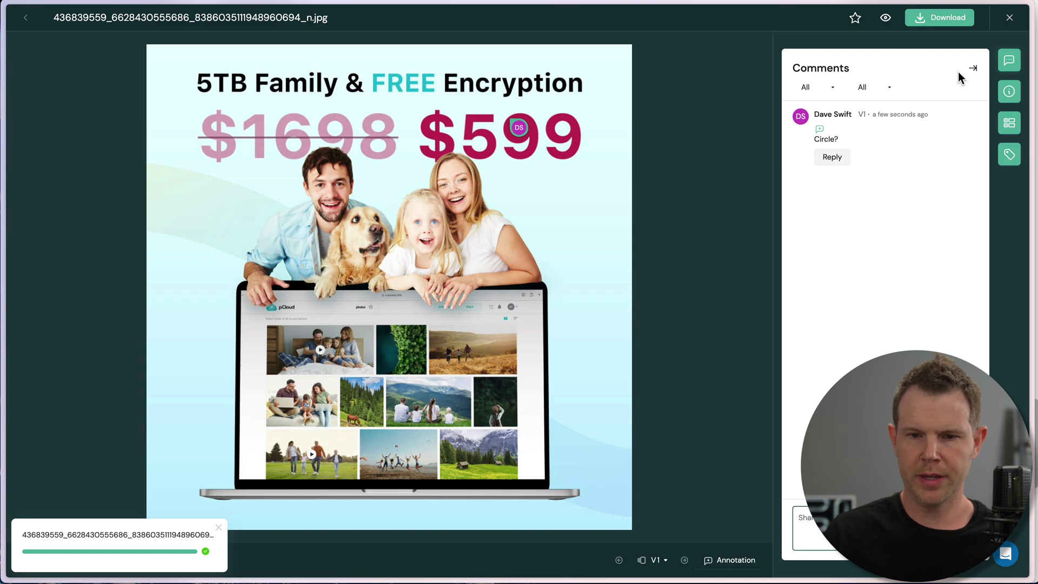
pyautogui.click(1010, 123)
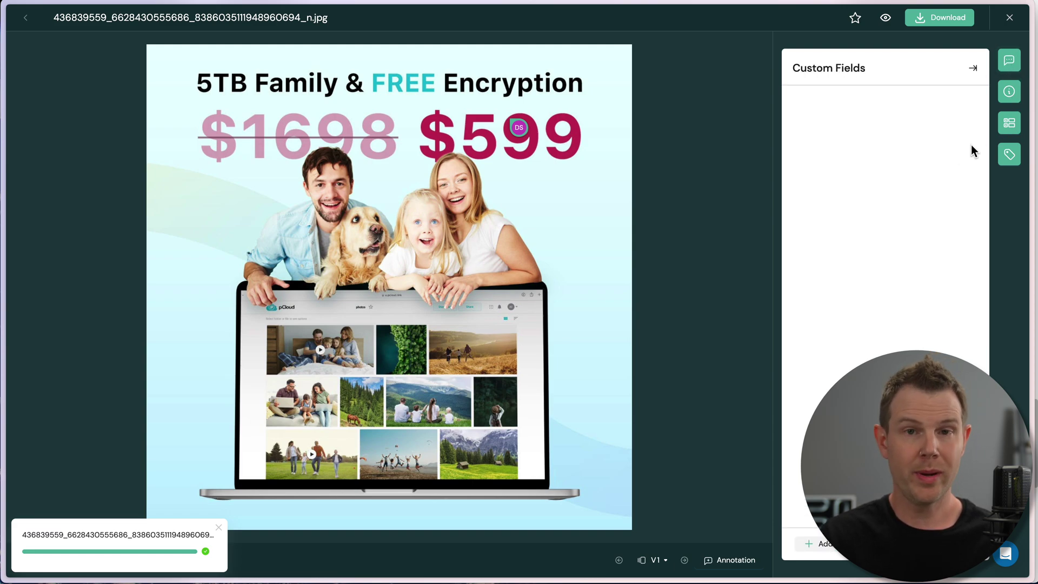
pyautogui.click(1009, 155)
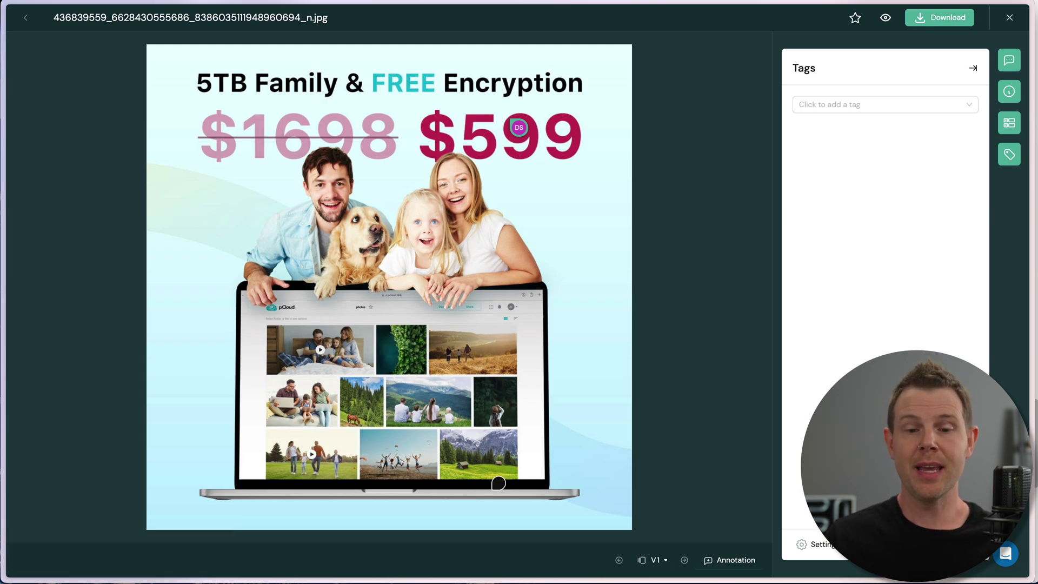
# - Show the uploaded ad's version history from the V1 button, listing only Version 1
pyautogui.click(663, 561)
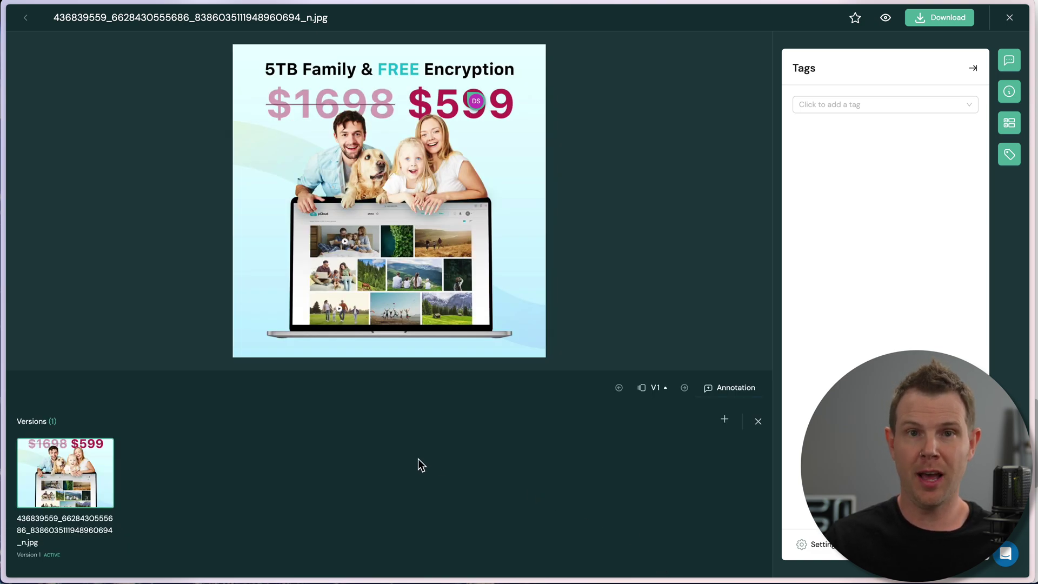